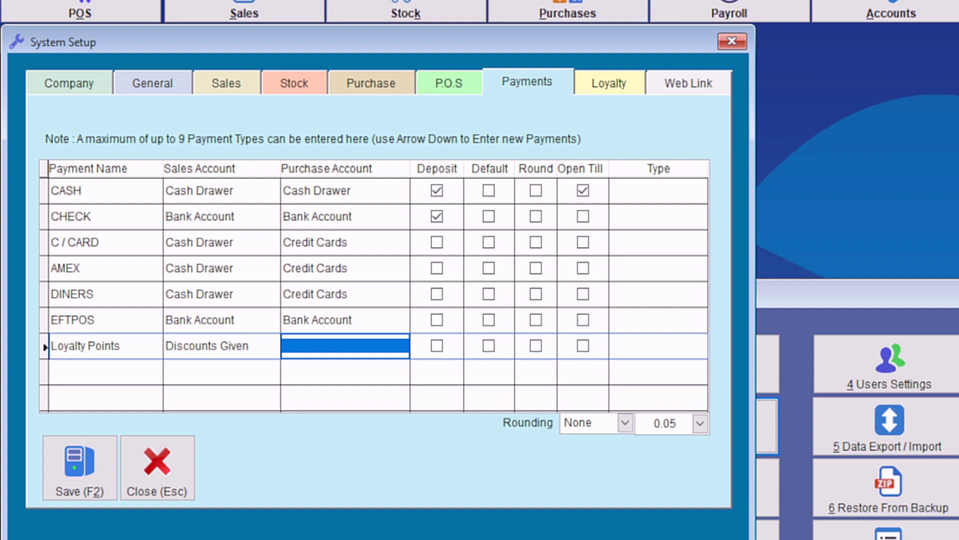
Step: Set the Loyalty Points payment's purchase account to 7040 and save the system setup
{"action": "type", "text": "7040"}
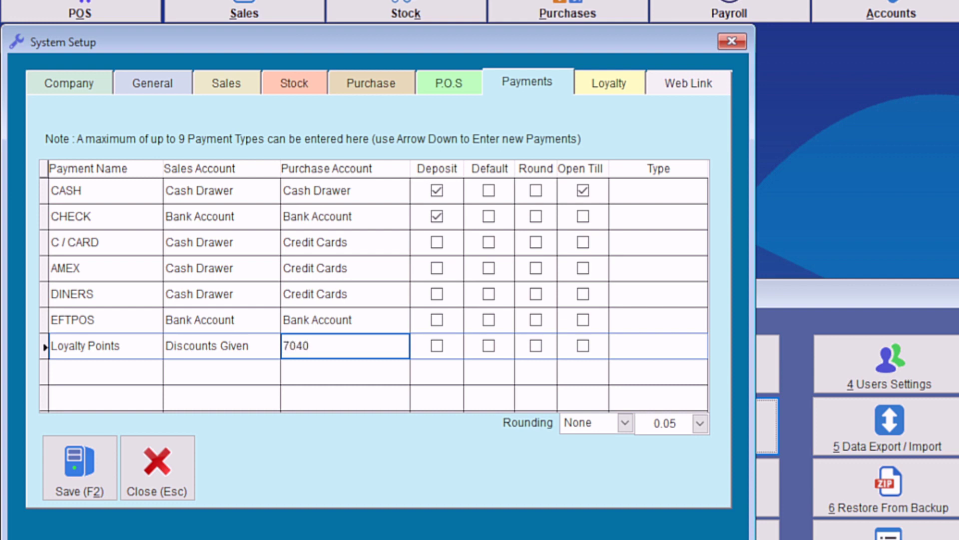
{"action": "key", "text": "Tab"}
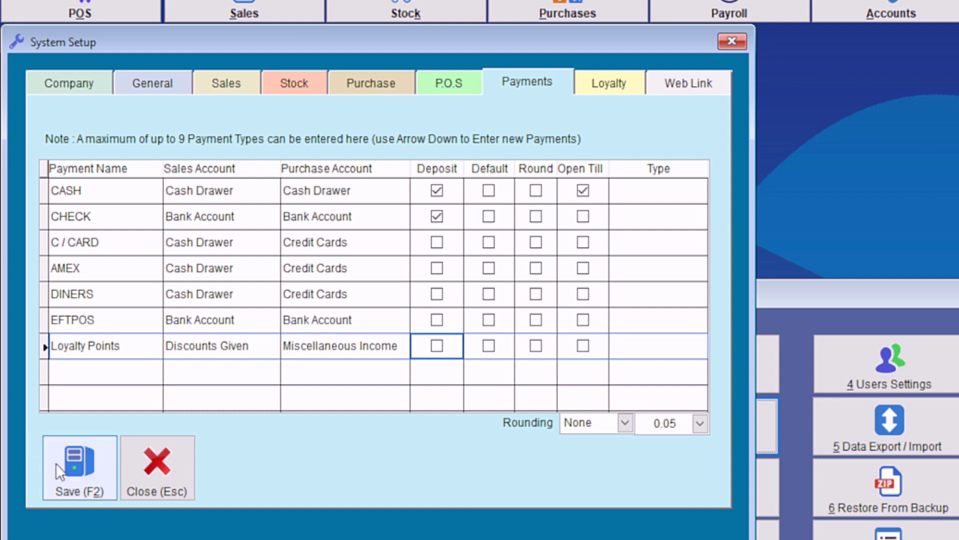
{"action": "left_click", "coordinate": [55, 463]}
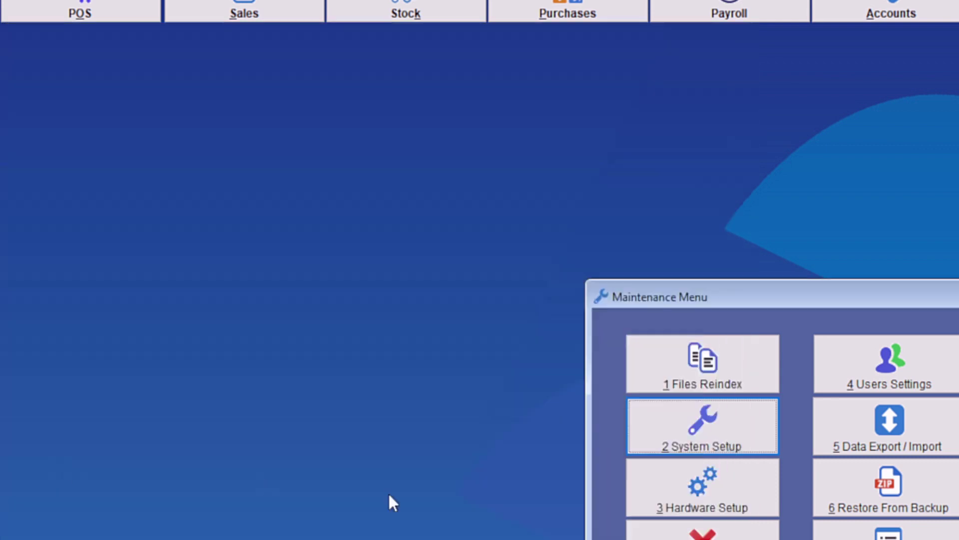
Step: In the system's loyalty settings, set 1000 points to redeem for the amount of 10.00, with 100 days to expiry
{"action": "left_click", "coordinate": [697, 450]}
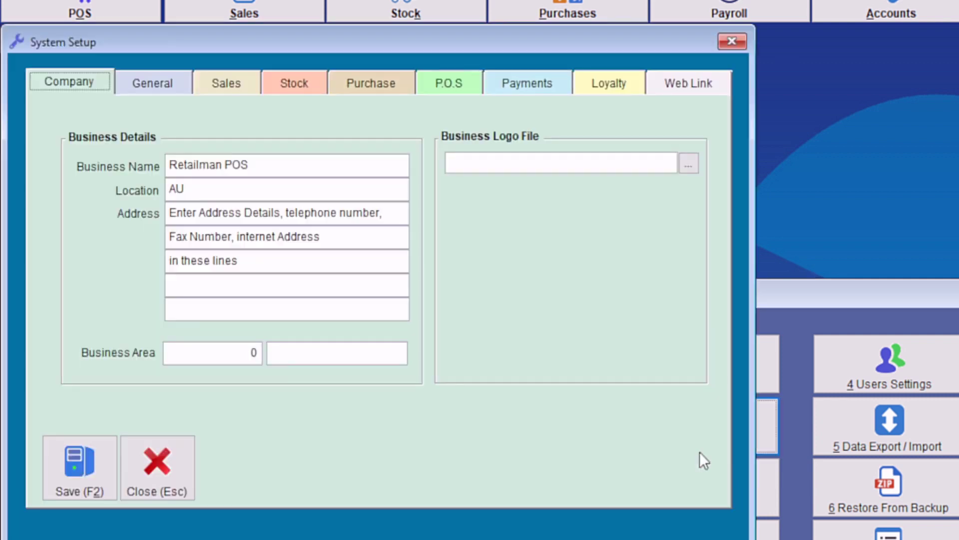
{"action": "left_click", "coordinate": [603, 82]}
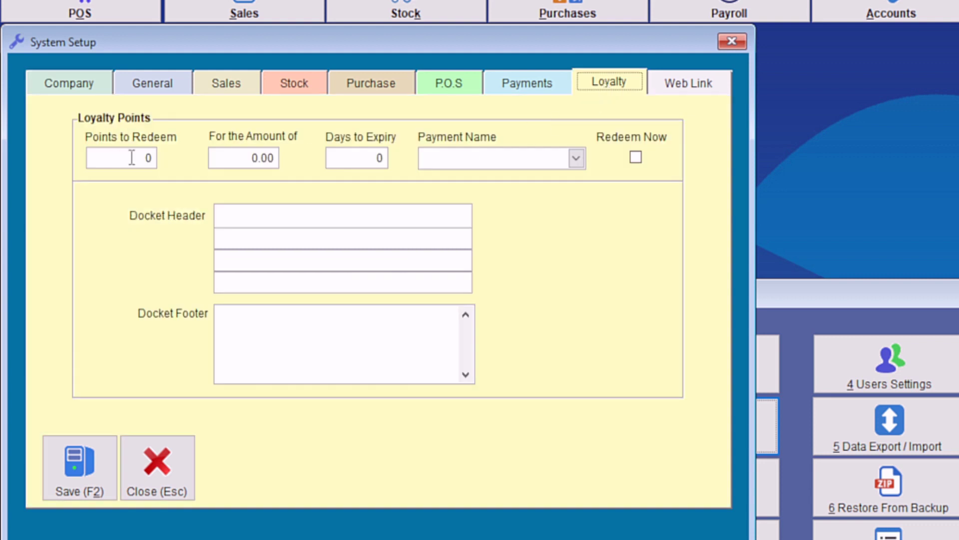
{"action": "left_click", "coordinate": [126, 155]}
{"action": "type", "text": "1000"}
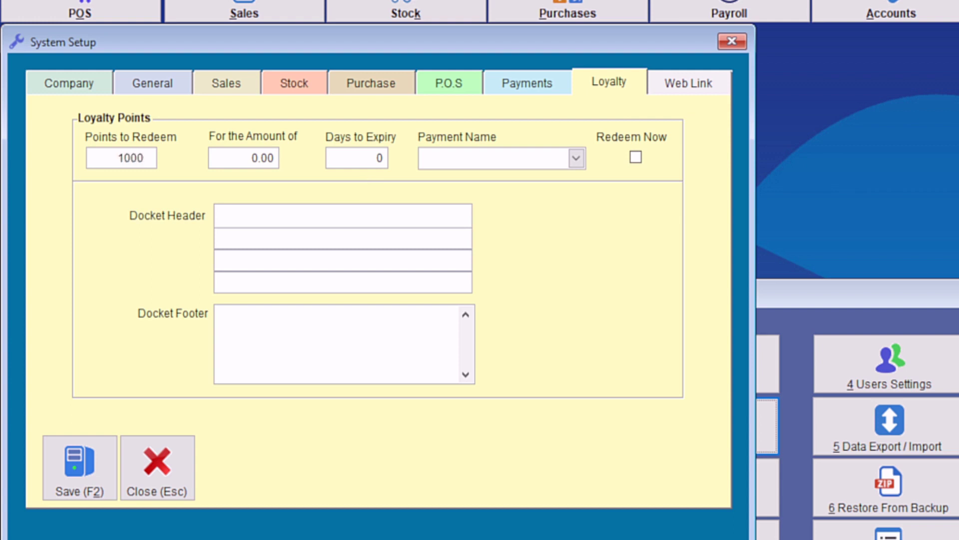
{"action": "key", "text": "Tab"}
{"action": "type", "text": "10"}
{"action": "key", "text": "Tab"}
{"action": "type", "text": "100"}
{"action": "key", "text": "Tab"}
Step: Choose Loyalty Points as the loyalty payment name, enable Redeem Now, then save the setup and leave maintenance
{"action": "left_click", "coordinate": [580, 163]}
{"action": "left_click_drag", "start_coordinate": [573, 239], "coordinate": [572, 252]}
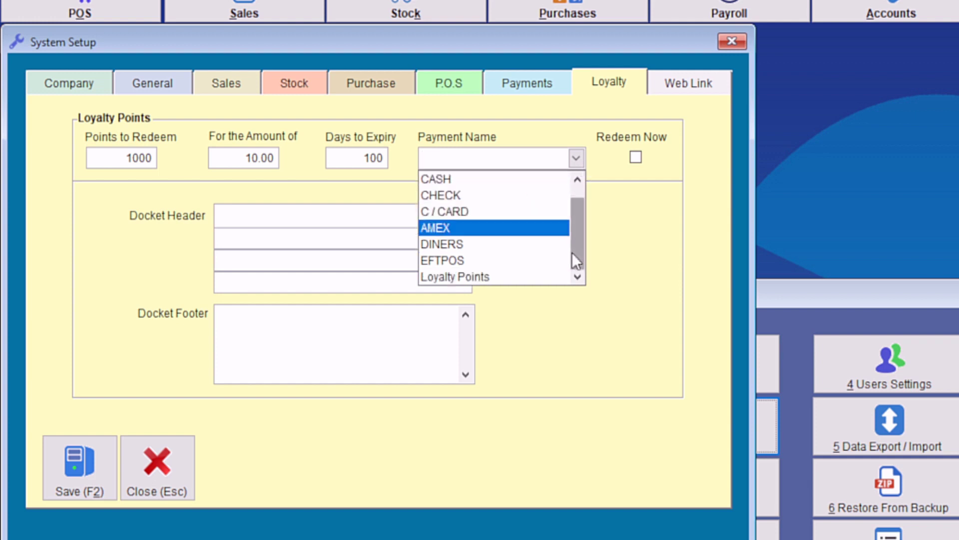
{"action": "left_click", "coordinate": [488, 271]}
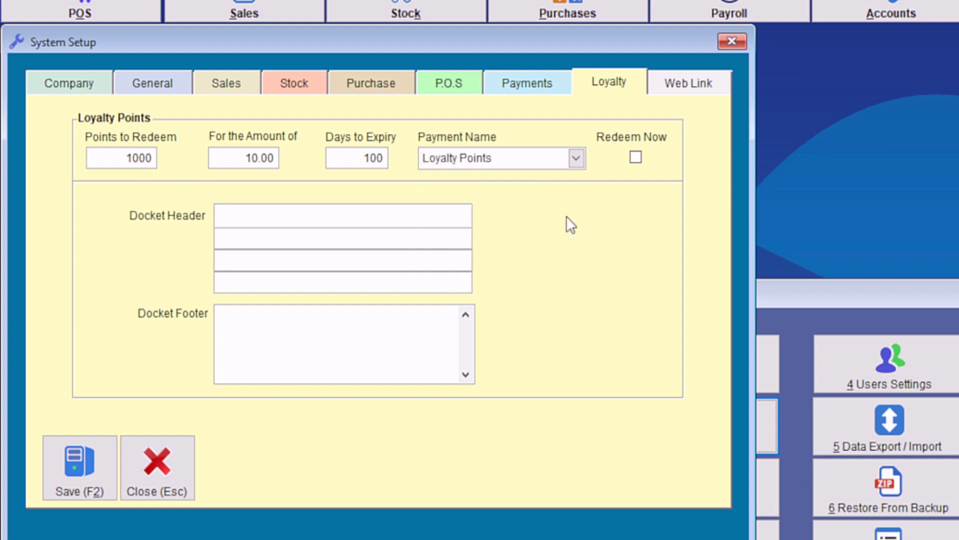
{"action": "left_click", "coordinate": [635, 158]}
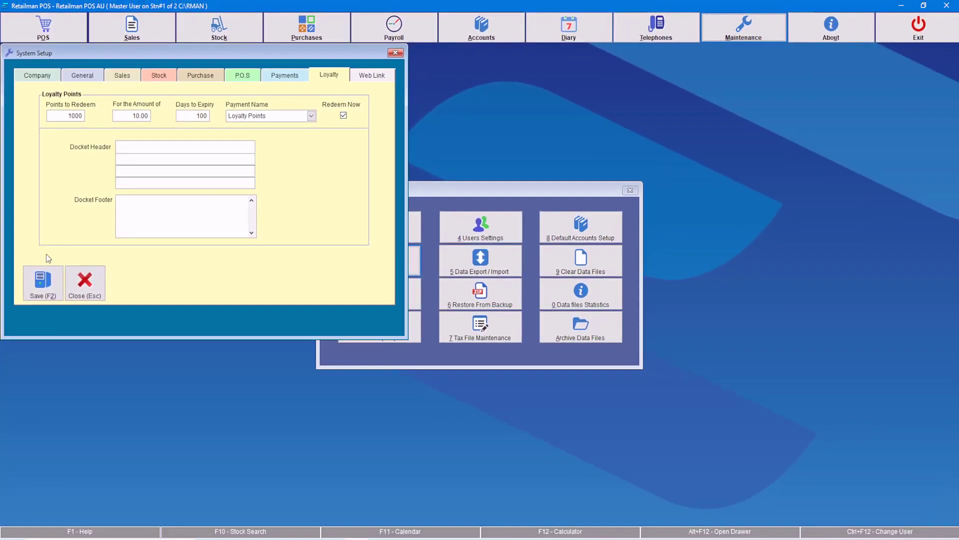
{"action": "left_click", "coordinate": [36, 282]}
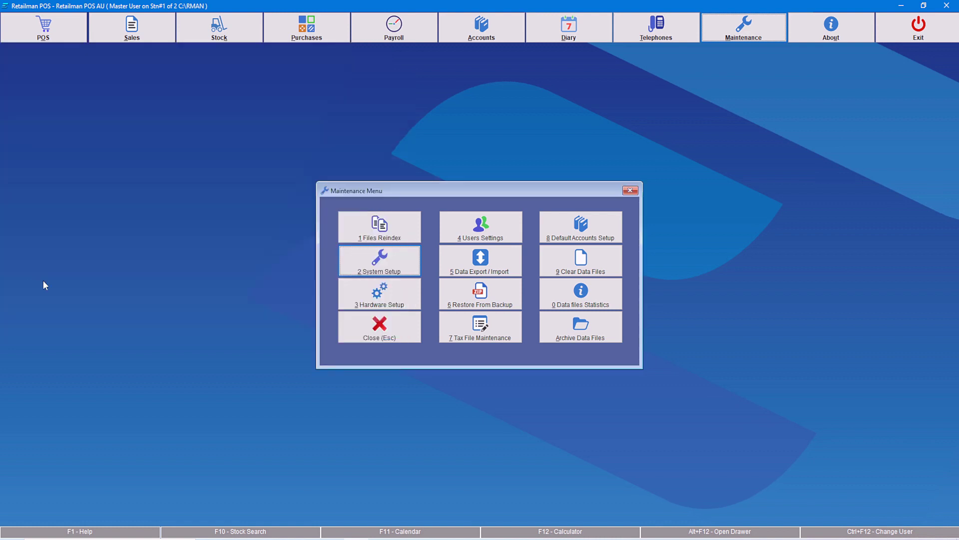
{"action": "left_click", "coordinate": [363, 326]}
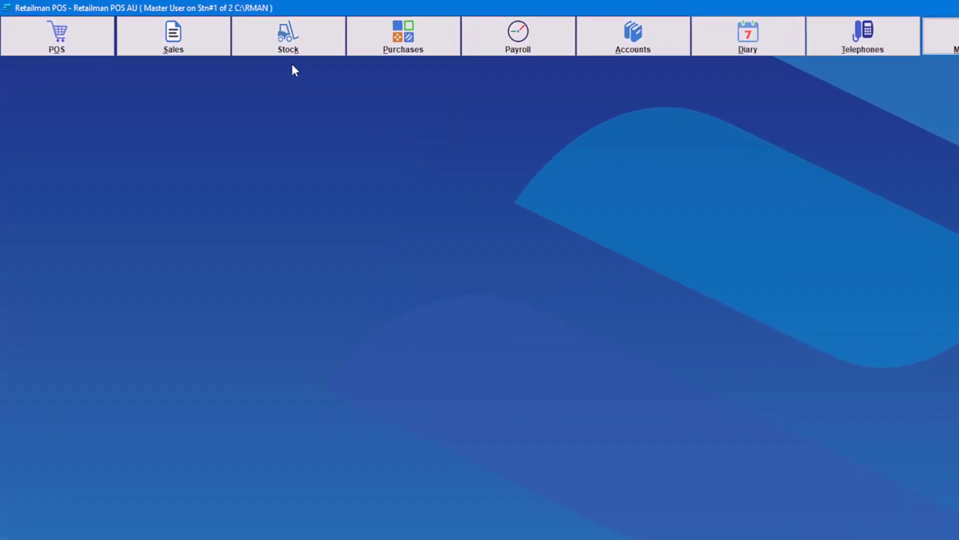
Step: Open the stock card of item DB0001, DELI BANANA BREAD SLICE, and set its points value to 10
{"action": "left_click", "coordinate": [288, 38]}
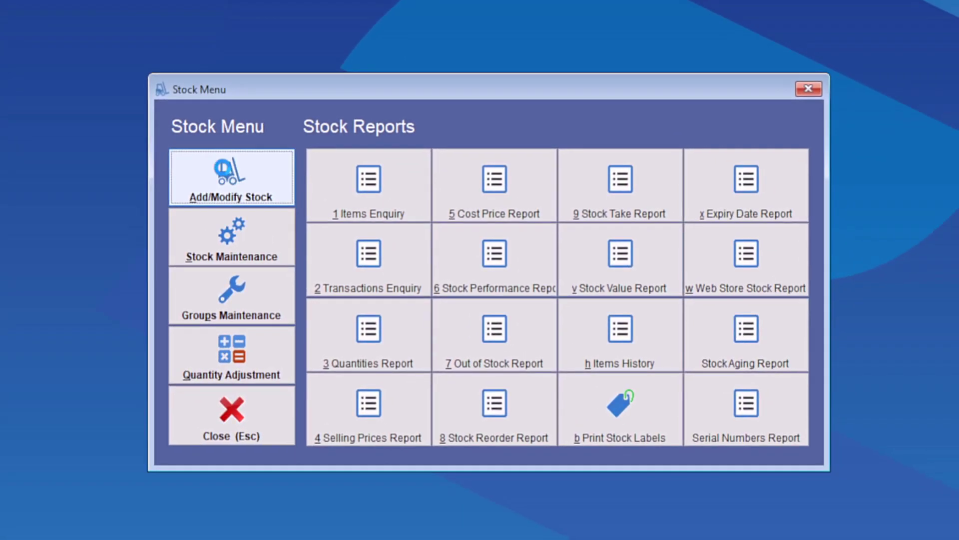
{"action": "left_click", "coordinate": [366, 259]}
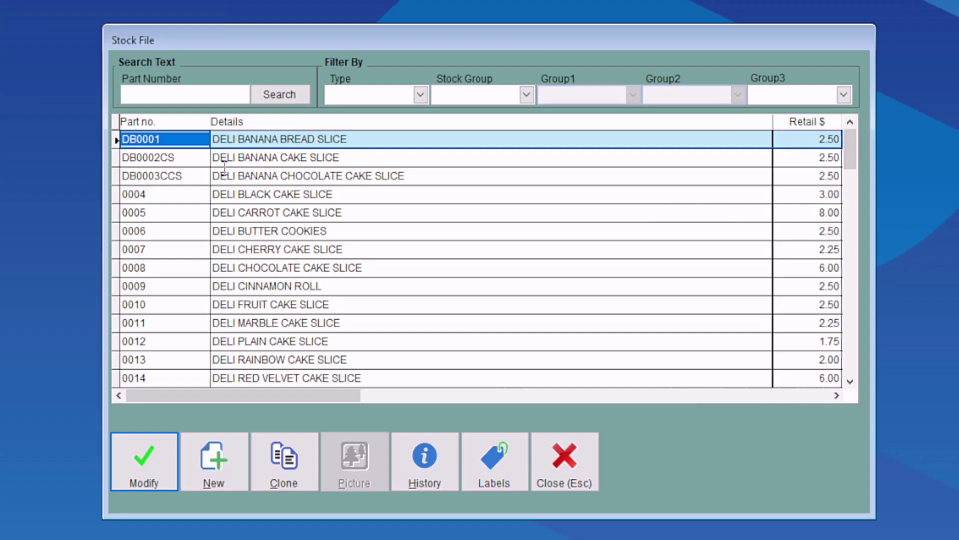
{"action": "left_click", "coordinate": [138, 479]}
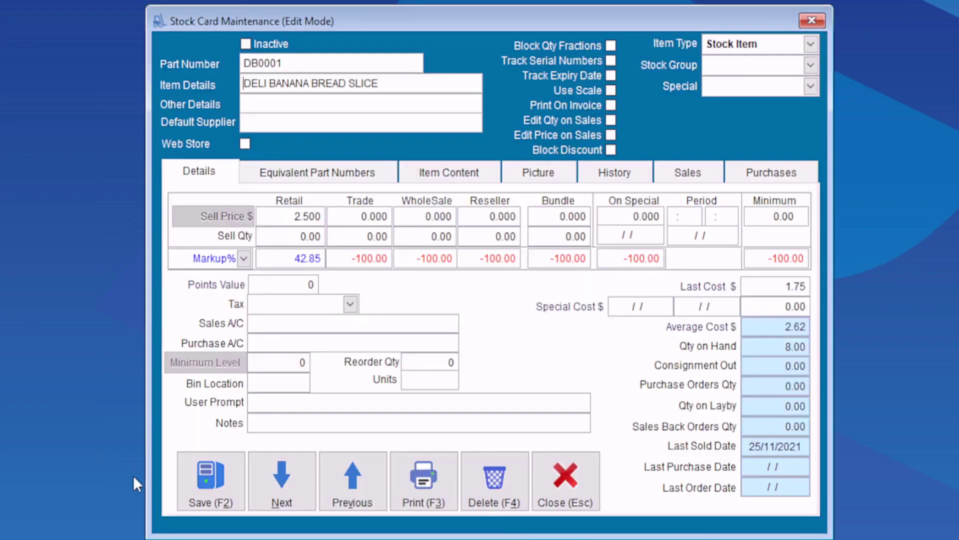
{"action": "left_click", "coordinate": [288, 285]}
{"action": "type", "text": "1"}
{"action": "key", "text": "Tab"}
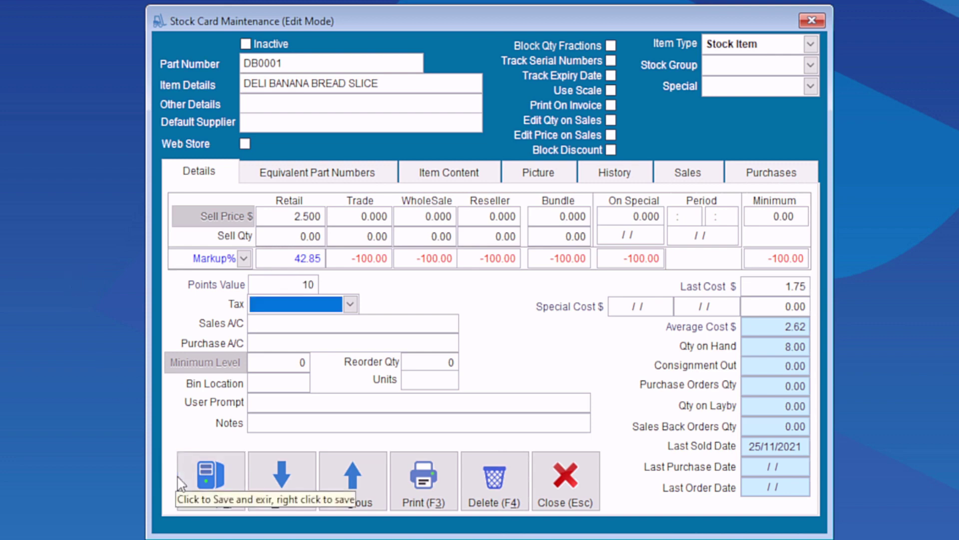
Step: Try points values of -1 and 0 on the DELI BANANA BREAD SLICE stock card
{"action": "left_click", "coordinate": [279, 281]}
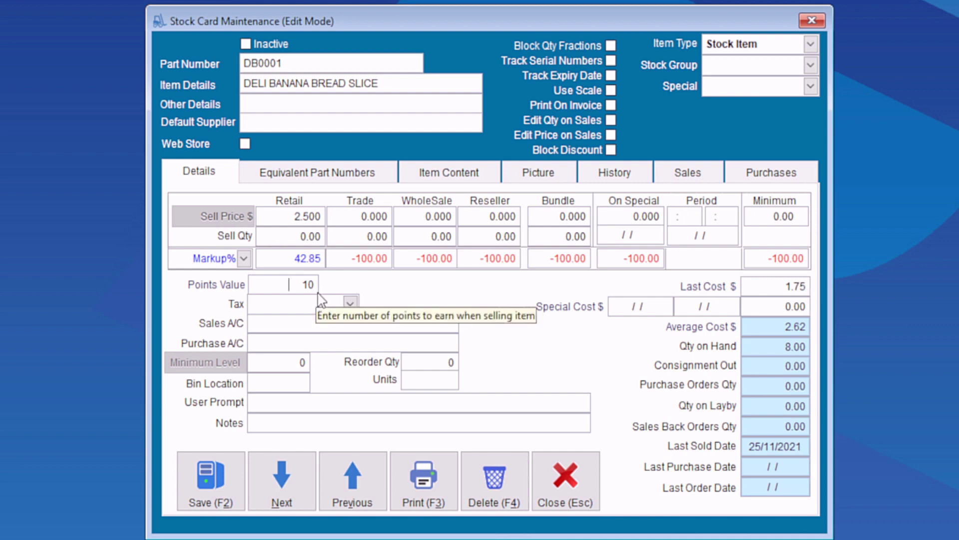
{"action": "type", "text": "-1"}
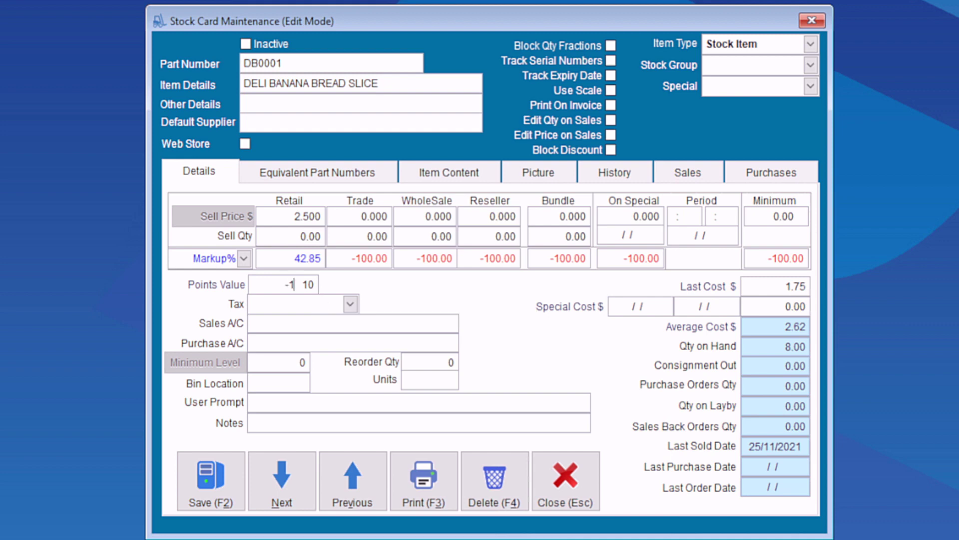
{"action": "key", "text": "Tab"}
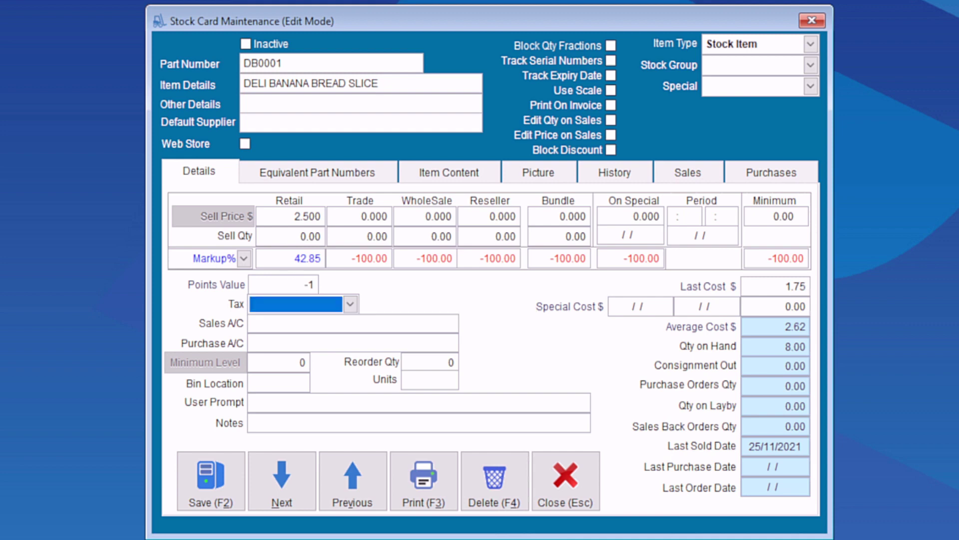
{"action": "left_click", "coordinate": [289, 282]}
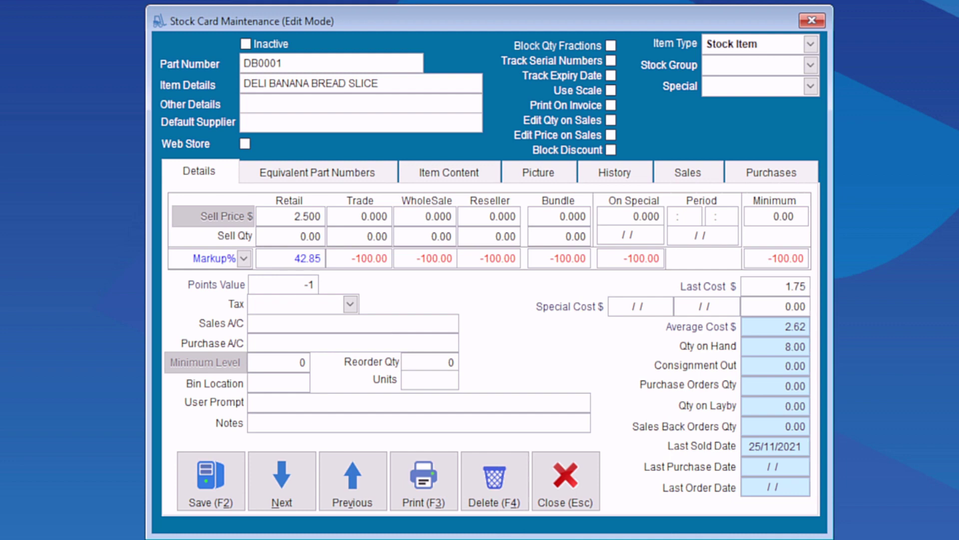
{"action": "type", "text": "0"}
{"action": "key", "text": "Tab"}
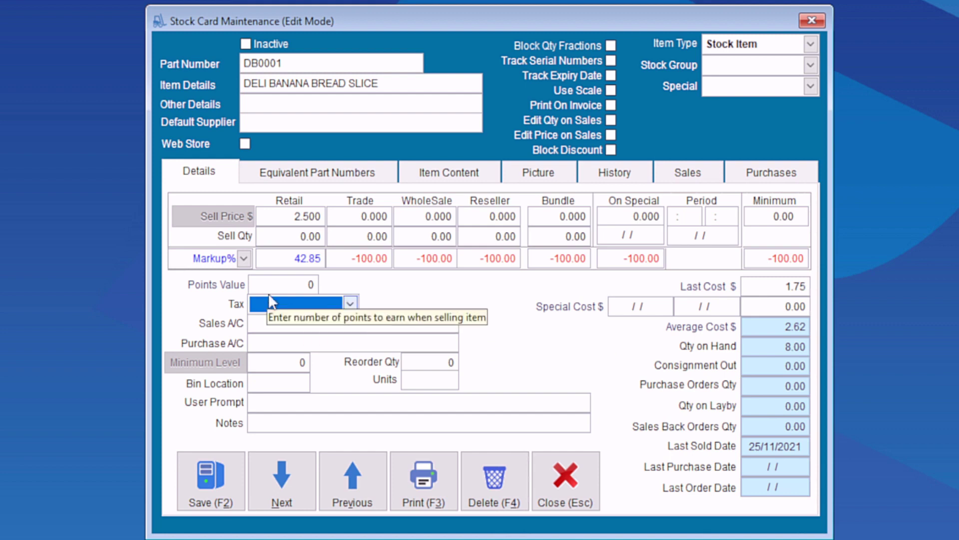
Step: Set the points value of DELI BANANA BREAD SLICE to 10 and save the stock card
{"action": "left_click", "coordinate": [295, 285]}
{"action": "type", "text": "10 0"}
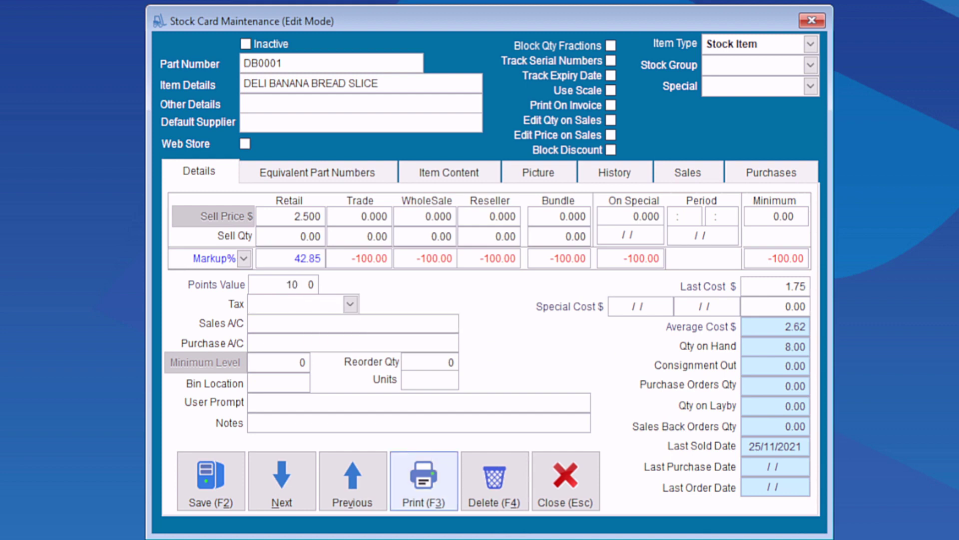
{"action": "key", "text": "Tab"}
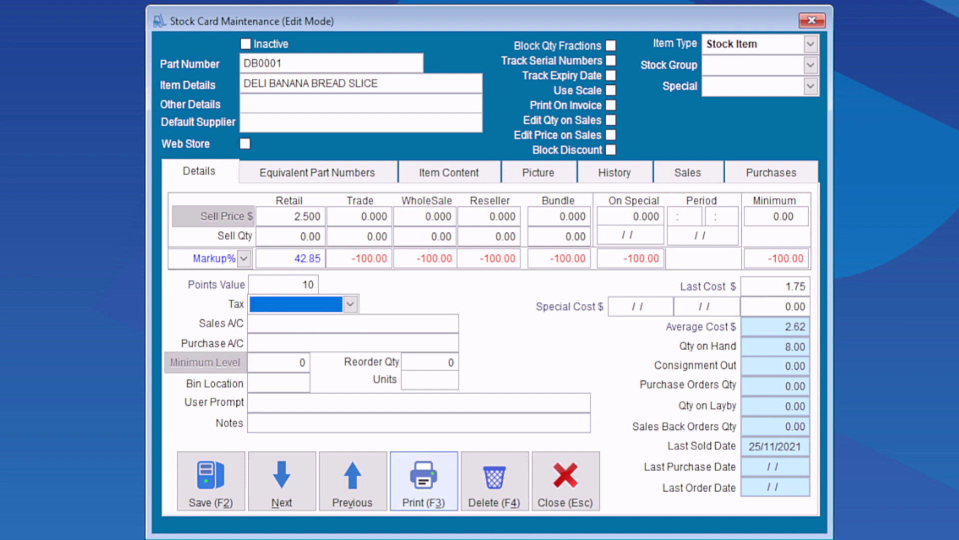
{"action": "left_click", "coordinate": [229, 498]}
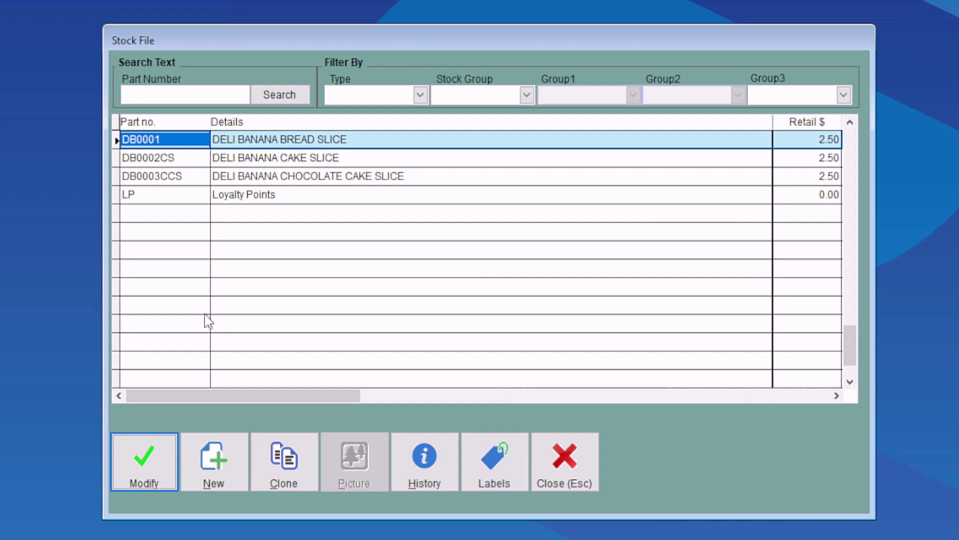
Step: Add a loyalty points stock card with part number LP, choose Service Item as its item type, save it and leave the stock file
{"action": "left_click", "coordinate": [208, 452]}
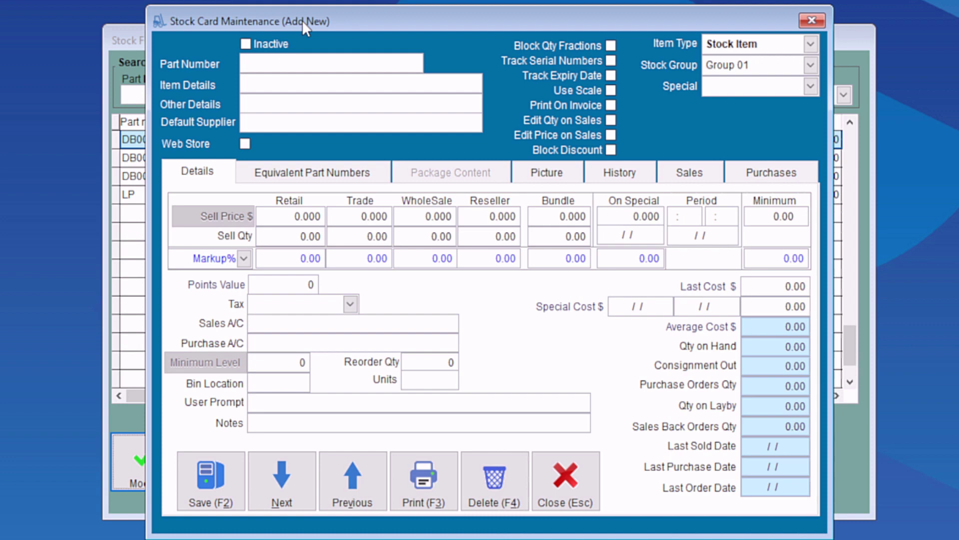
{"action": "type", "text": "LP"}
{"action": "key", "text": "Tab"}
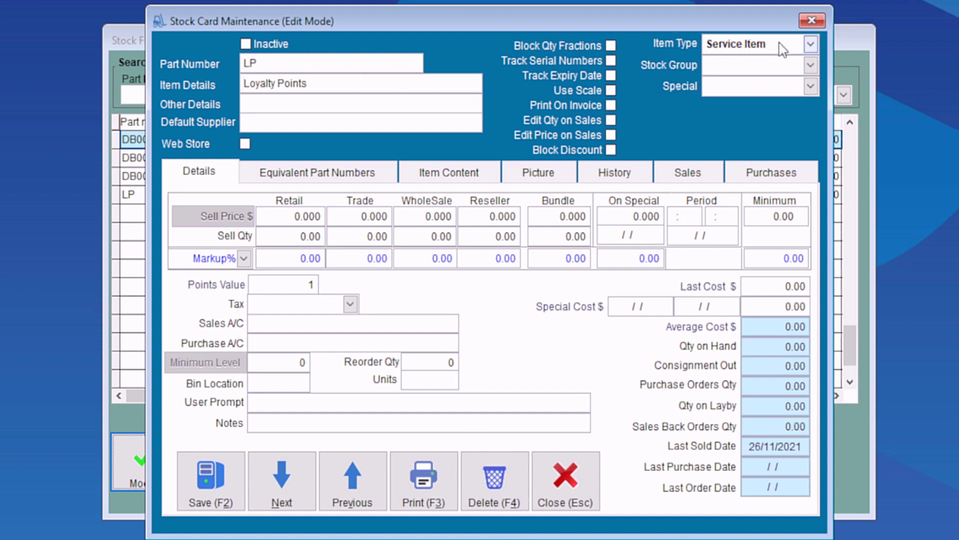
{"action": "left_click", "coordinate": [810, 45]}
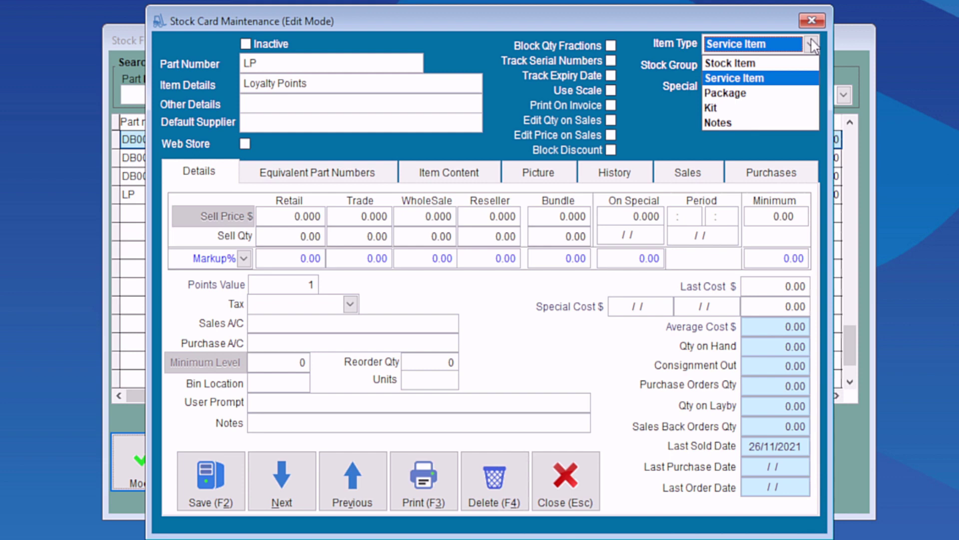
{"action": "left_click", "coordinate": [789, 78]}
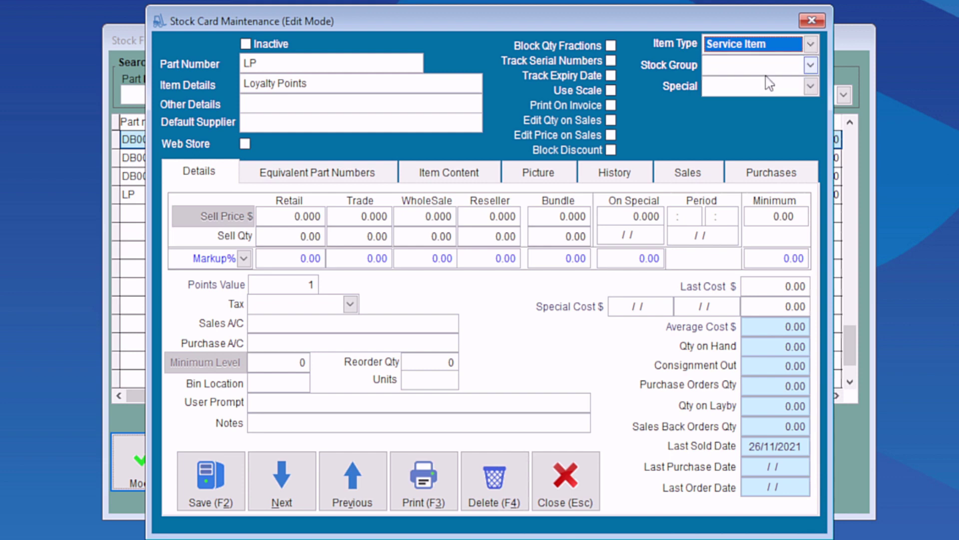
{"action": "left_click", "coordinate": [195, 504]}
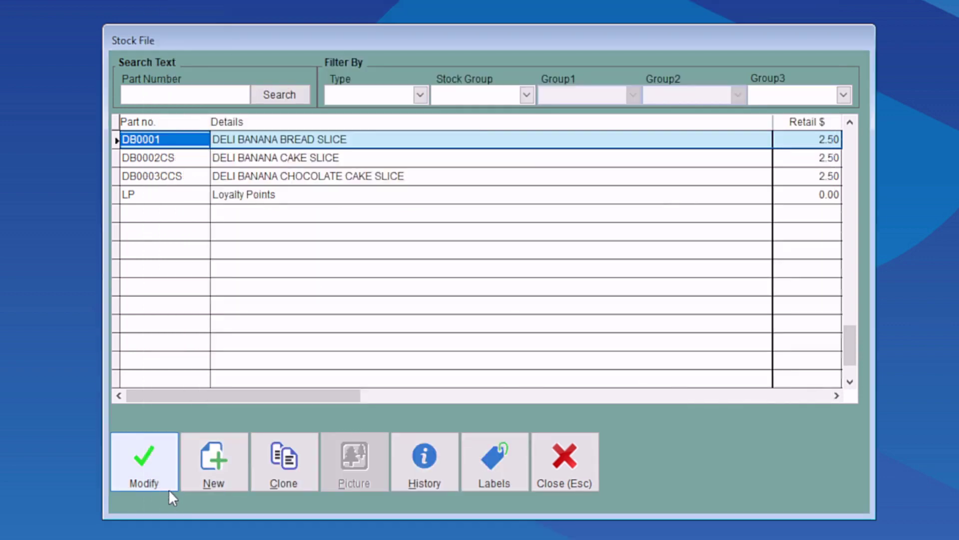
{"action": "left_click", "coordinate": [549, 450]}
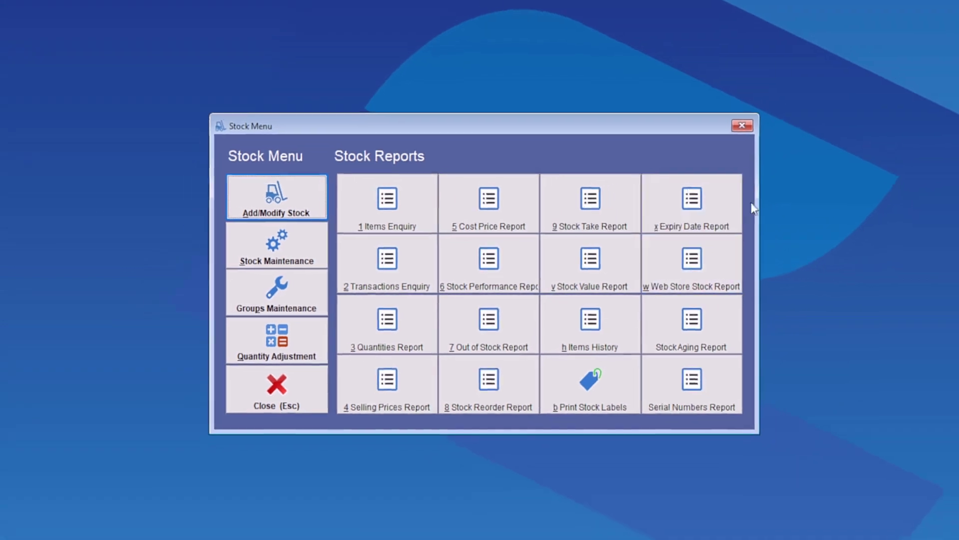
{"action": "left_click", "coordinate": [671, 167]}
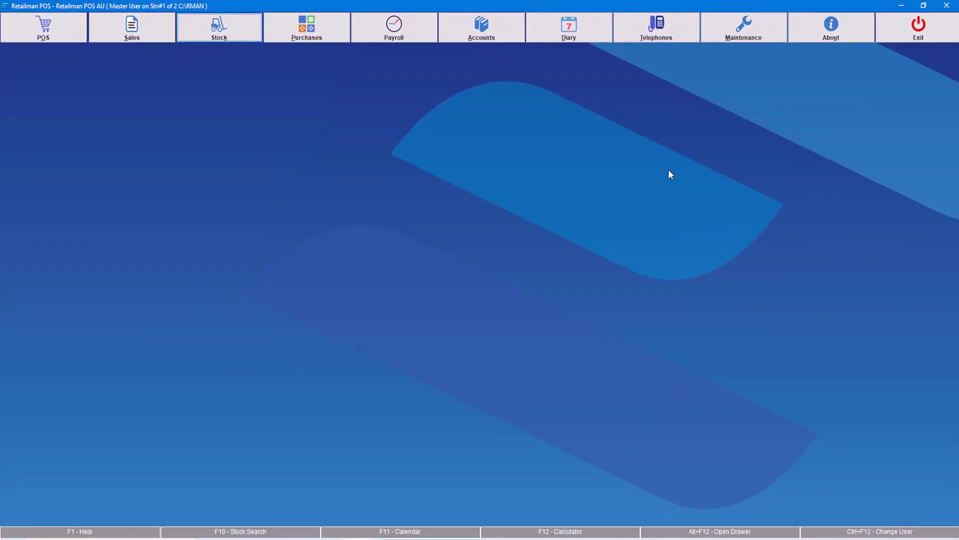
Step: Open the client record with code BBB, enrol the client in the loyalty program and save the record
{"action": "left_click", "coordinate": [132, 27]}
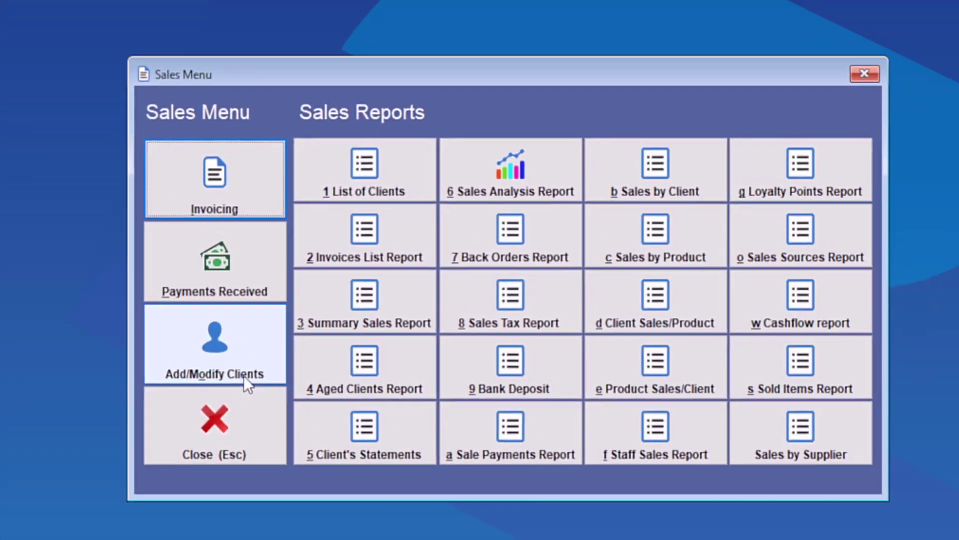
{"action": "left_click", "coordinate": [246, 381]}
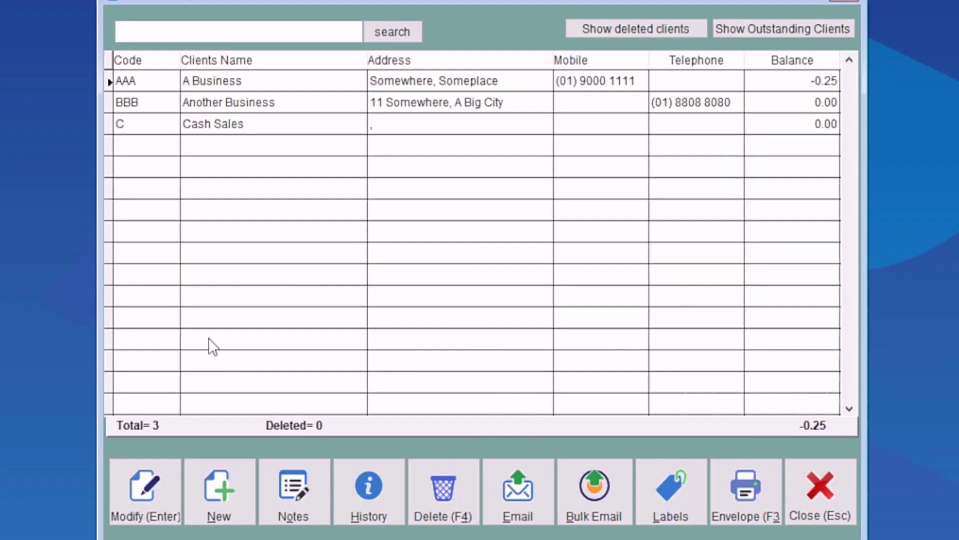
{"action": "left_click", "coordinate": [154, 99]}
{"action": "left_click", "coordinate": [131, 494]}
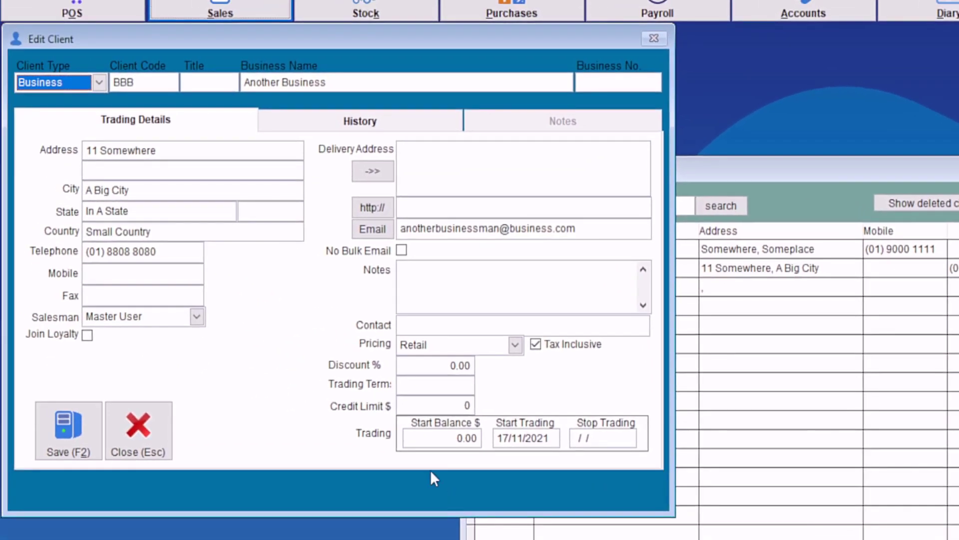
{"action": "left_click", "coordinate": [87, 334]}
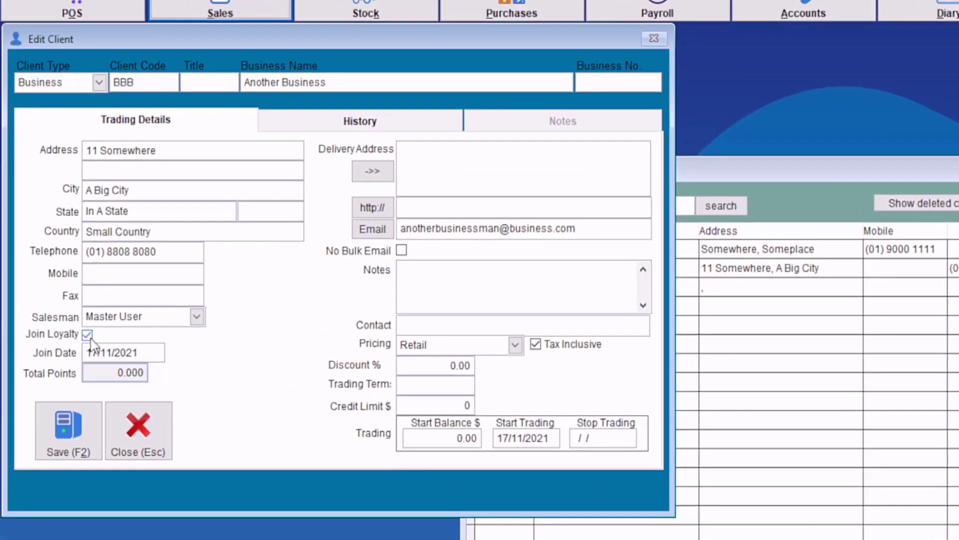
{"action": "left_click", "coordinate": [68, 430]}
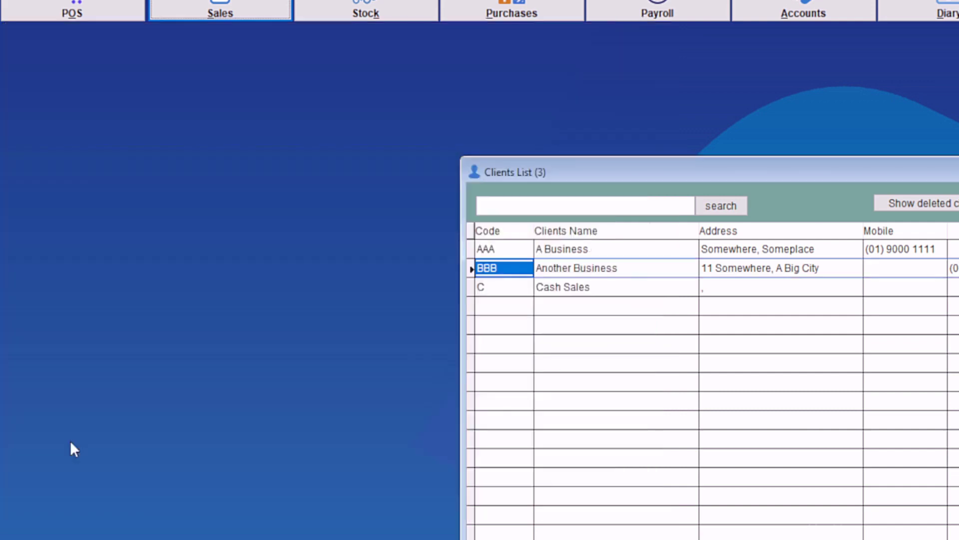
Step: Leave the client list and sales menu, open Point of Sale and assign the invoice to client Another Business
{"action": "key", "text": "Escape"}
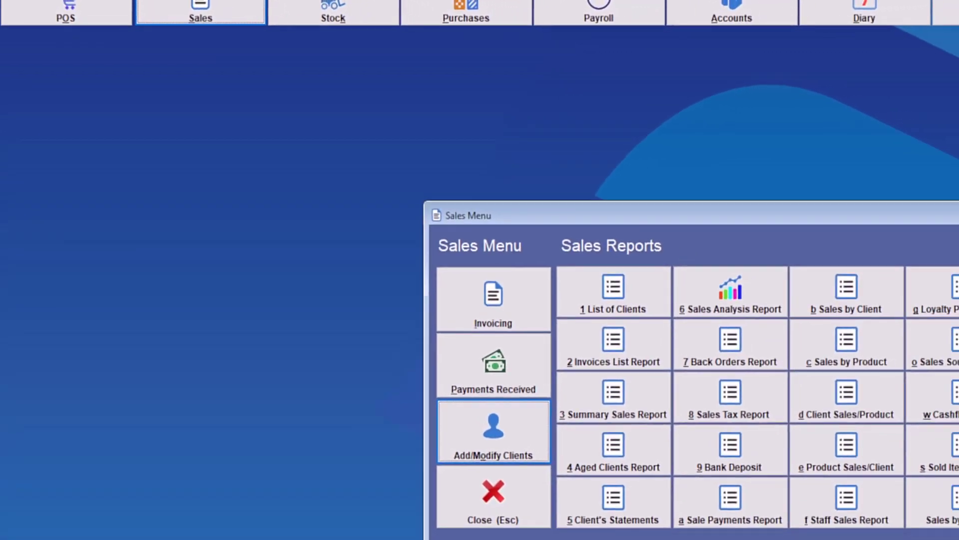
{"action": "left_click", "coordinate": [938, 206]}
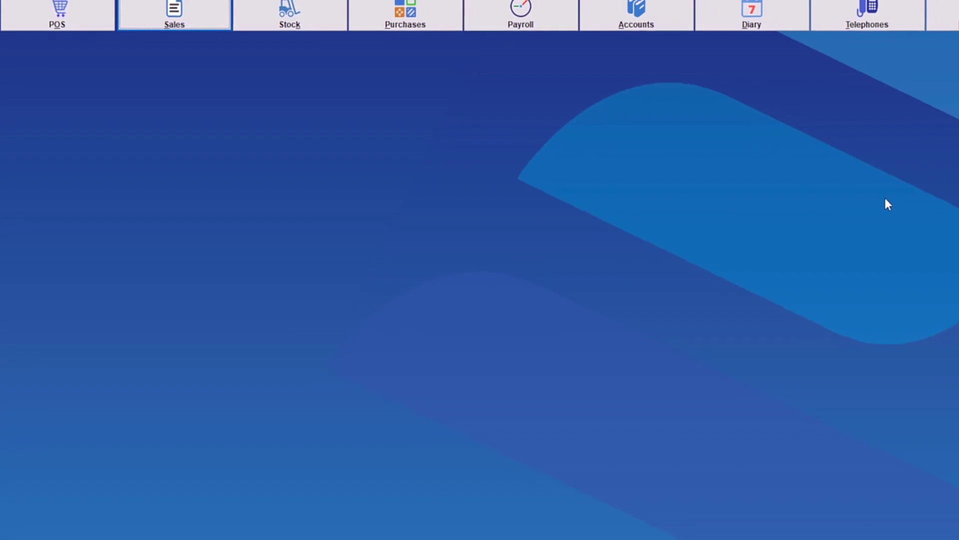
{"action": "left_click", "coordinate": [53, 13]}
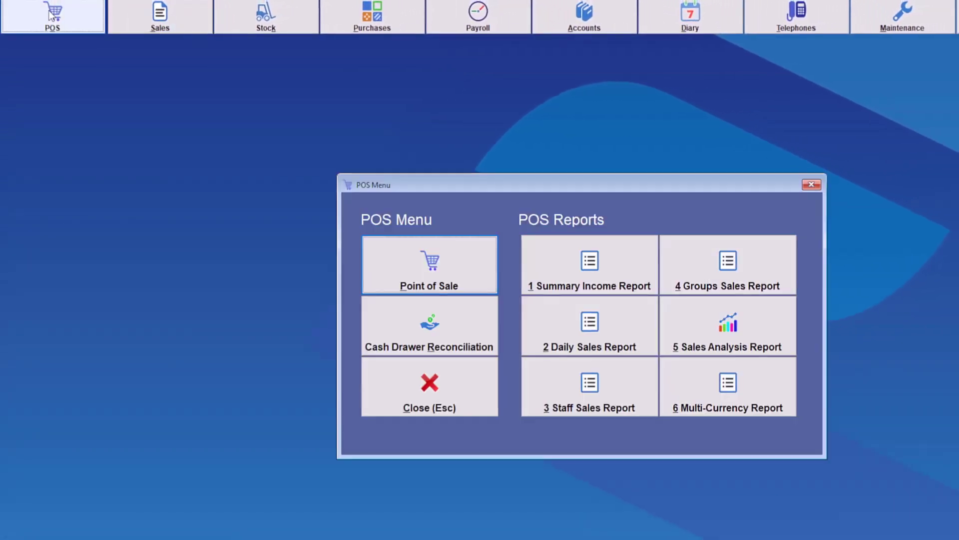
{"action": "left_click", "coordinate": [425, 250]}
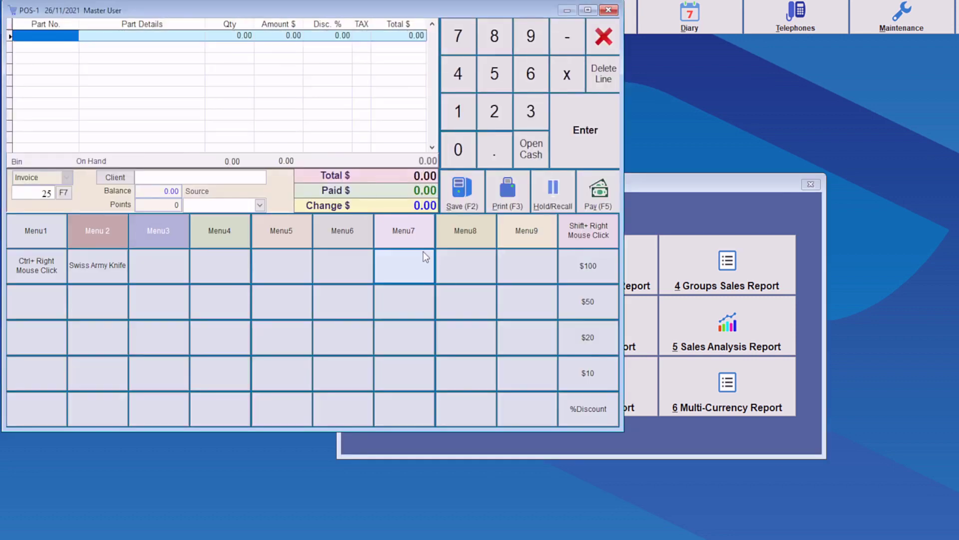
{"action": "left_click", "coordinate": [144, 176]}
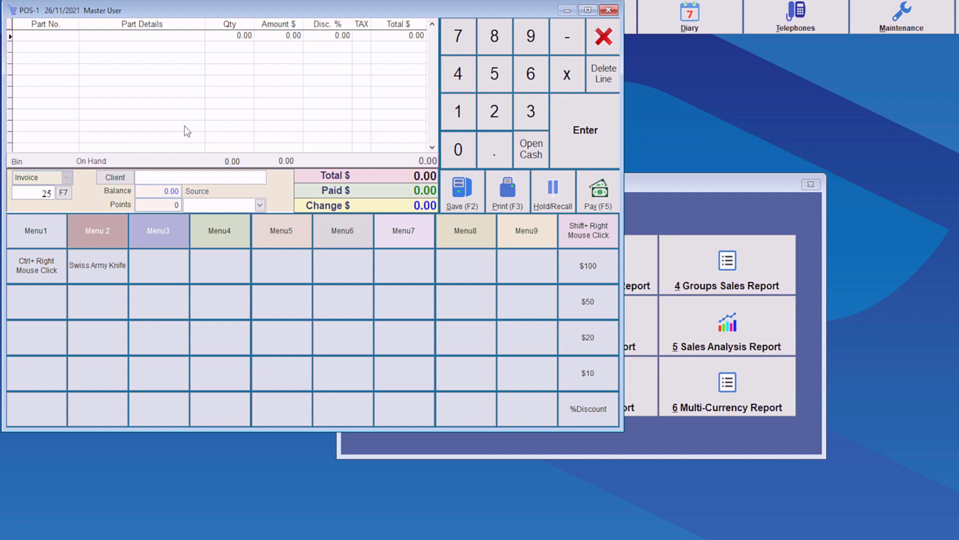
{"action": "type", "text": "ano"}
{"action": "key", "text": "Return"}
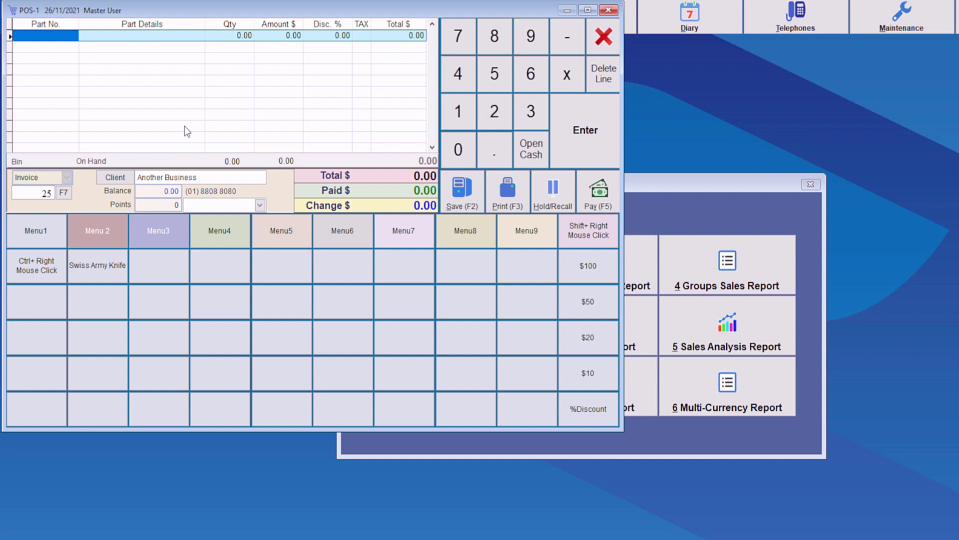
Step: Add the loyalty points item lp with a quantity of 1,000 to the invoice and save the sale
{"action": "type", "text": "lp"}
{"action": "key", "text": "Return"}
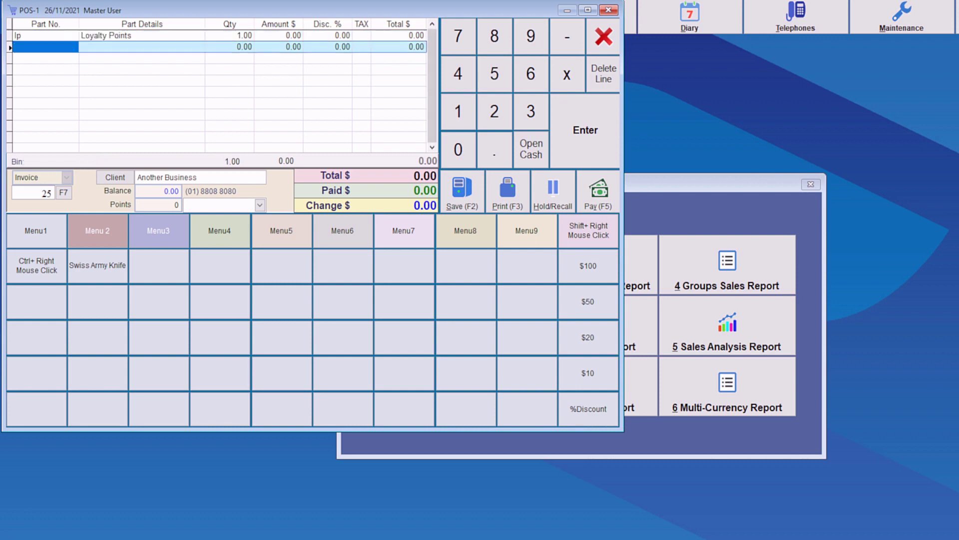
{"action": "left_click", "coordinate": [224, 35]}
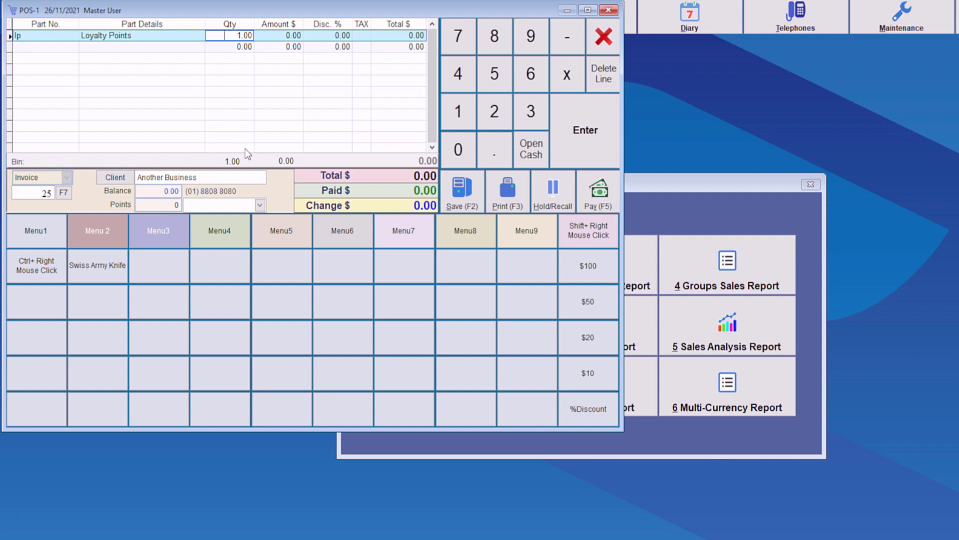
{"action": "type", "text": "0,00"}
{"action": "key", "text": "Return"}
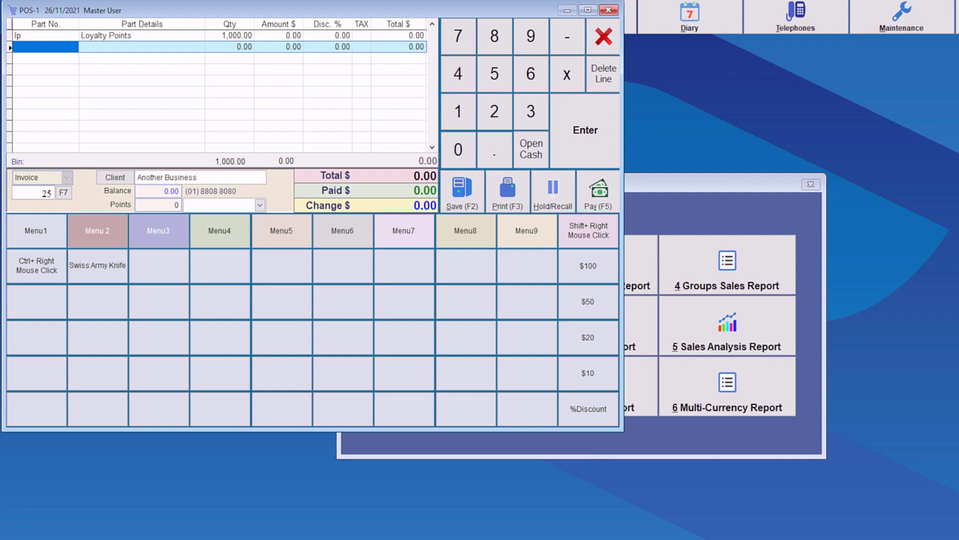
{"action": "left_click", "coordinate": [454, 193]}
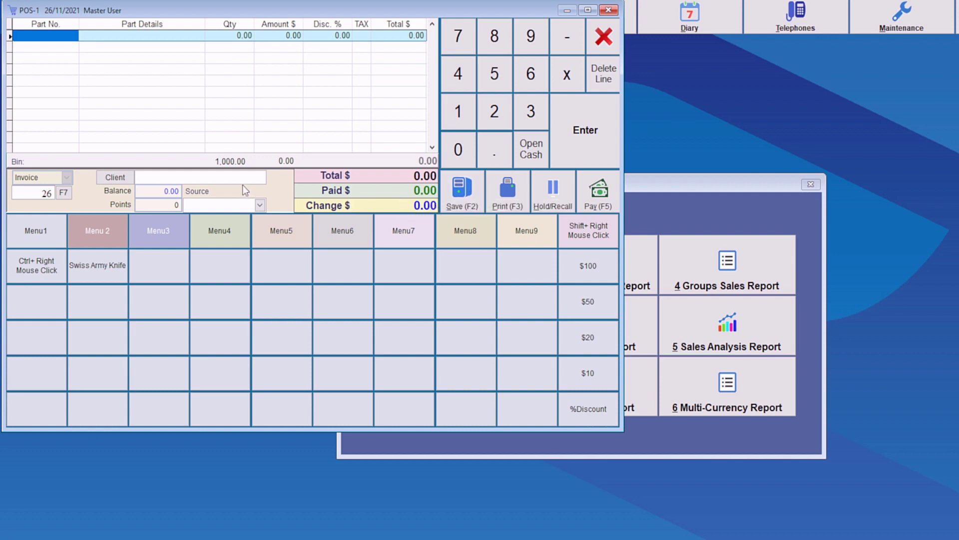
Step: Select client Another Business on a new invoice to check its loyalty points balance
{"action": "left_click", "coordinate": [160, 179]}
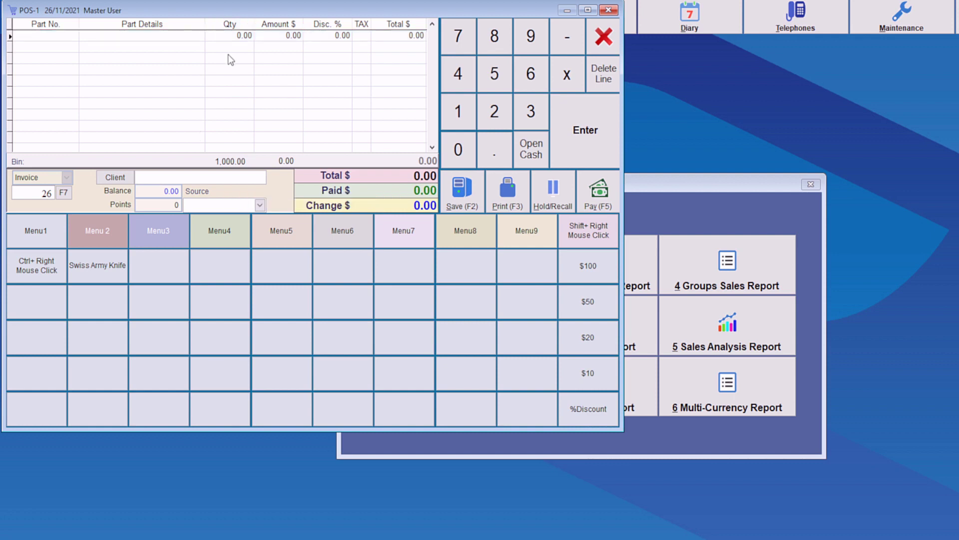
{"action": "type", "text": "bus"}
{"action": "key", "text": "Return"}
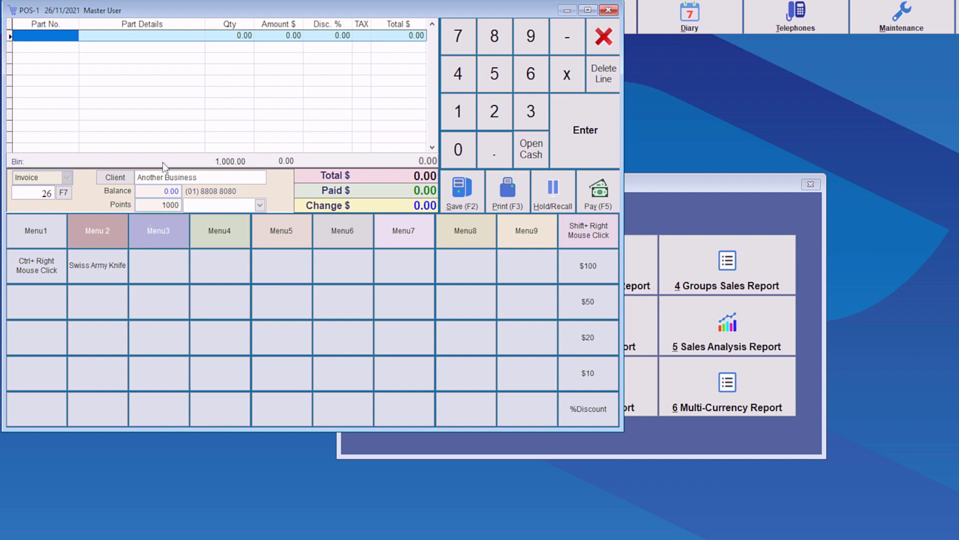
Step: Try deducting points by adding item lp with a quantity of -600, and abort the invoice
{"action": "type", "text": "lp"}
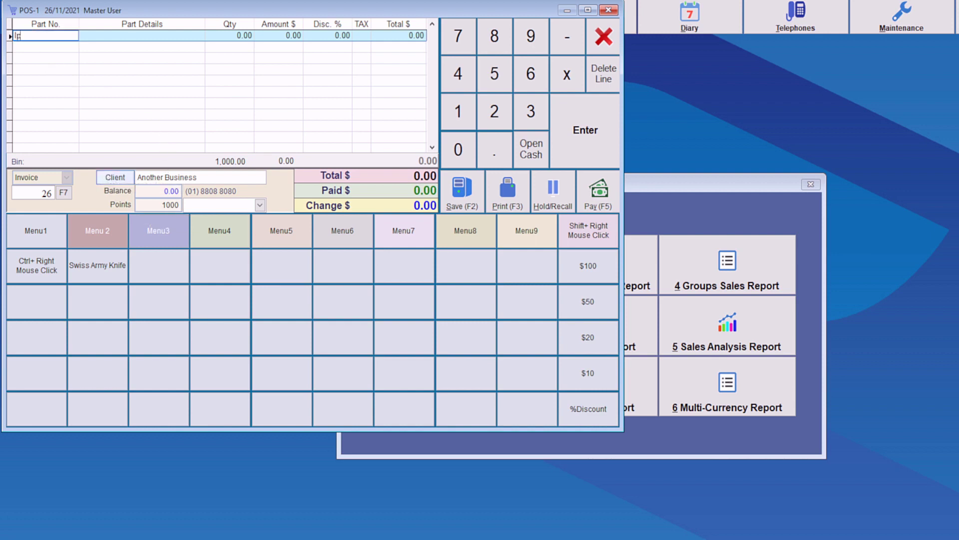
{"action": "key", "text": "Return"}
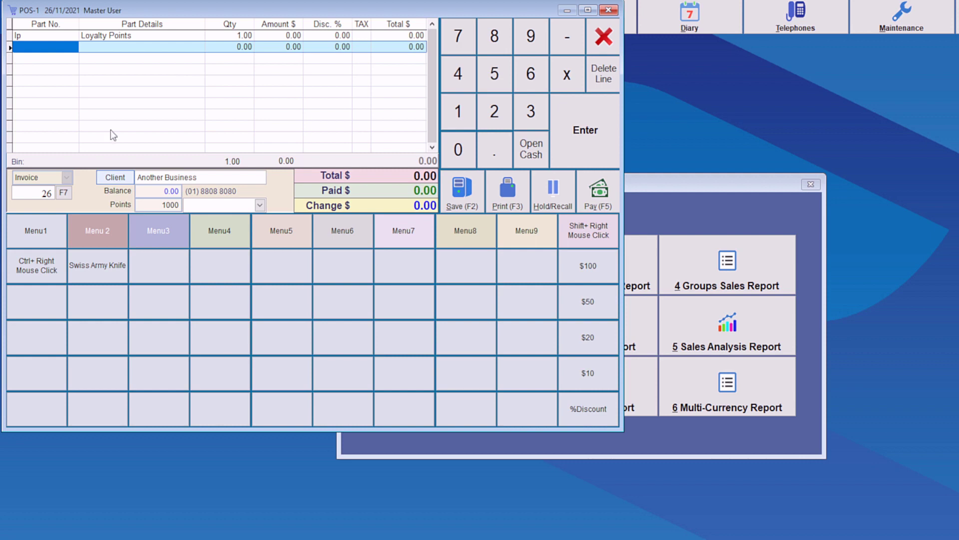
{"action": "left_click", "coordinate": [222, 35]}
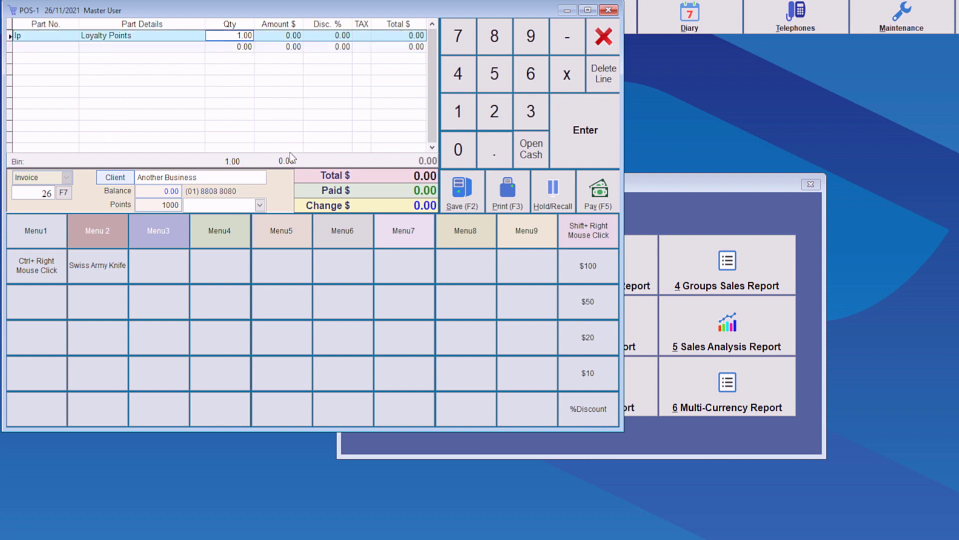
{"action": "type", "text": "-60,0"}
{"action": "key", "text": "Return"}
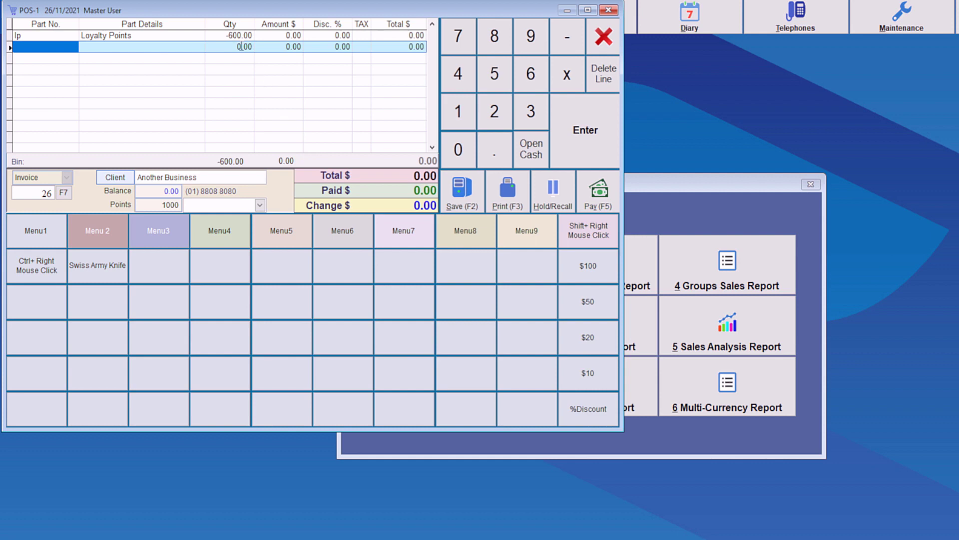
{"action": "left_click", "coordinate": [604, 37]}
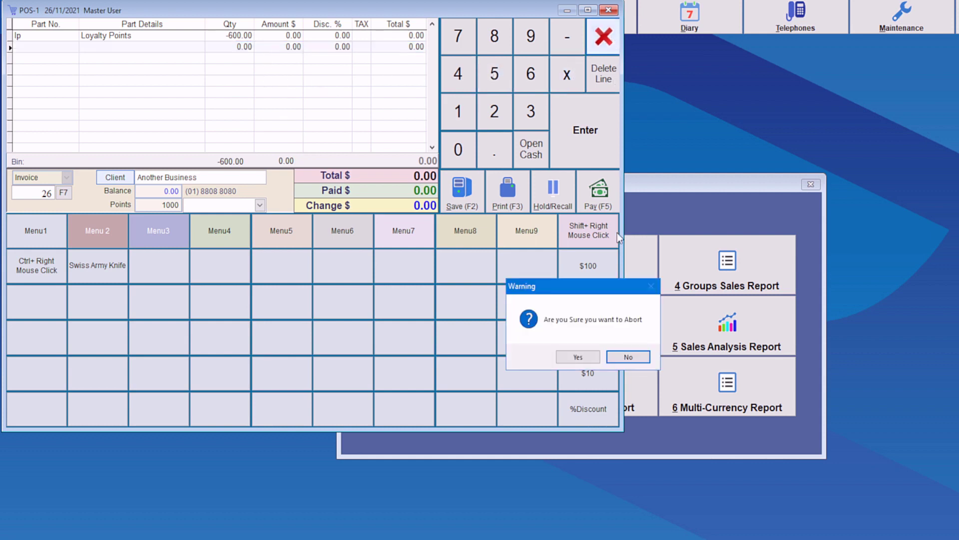
{"action": "left_click", "coordinate": [579, 356]}
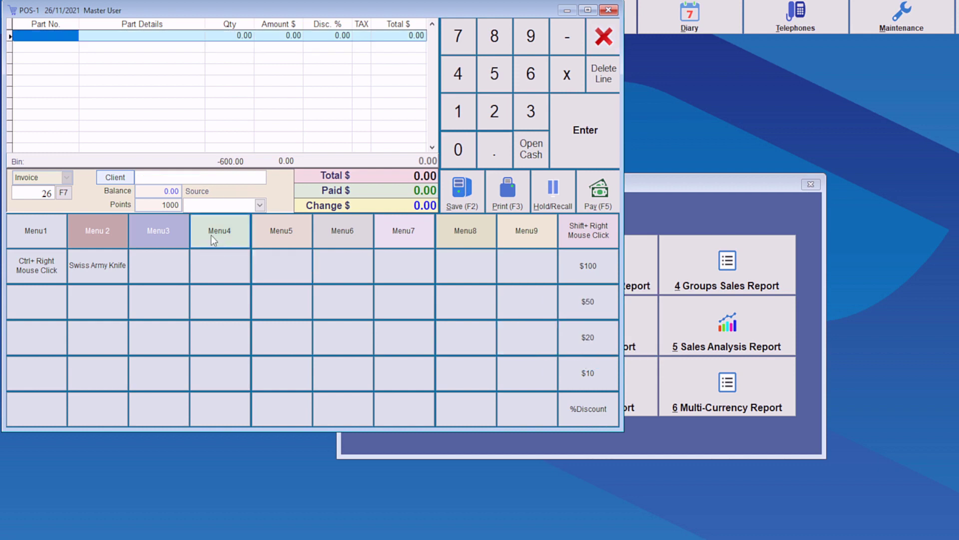
Step: Start an invoice for client code bbb with one DELI BANANA BREAD SLICE and examine its payment options
{"action": "type", "text": "ano"}
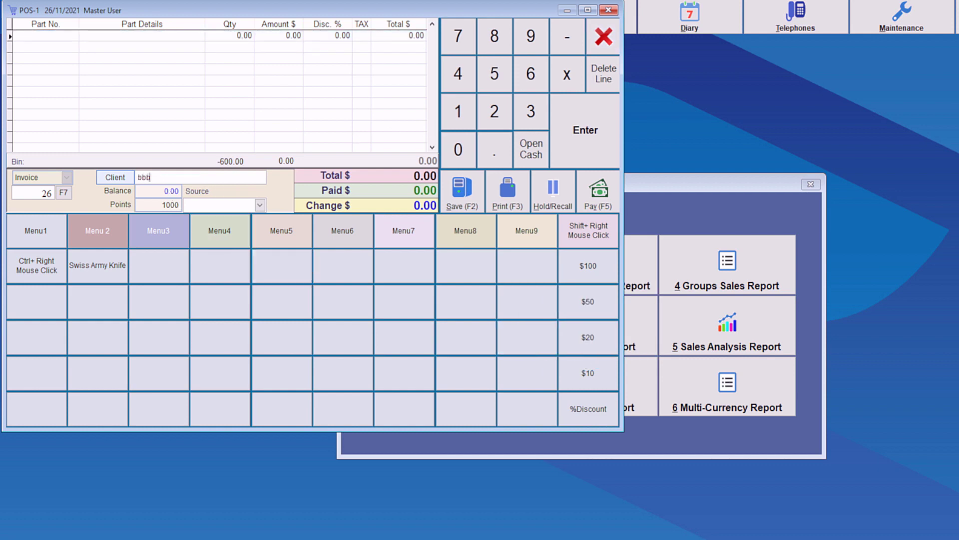
{"action": "key", "text": "Return"}
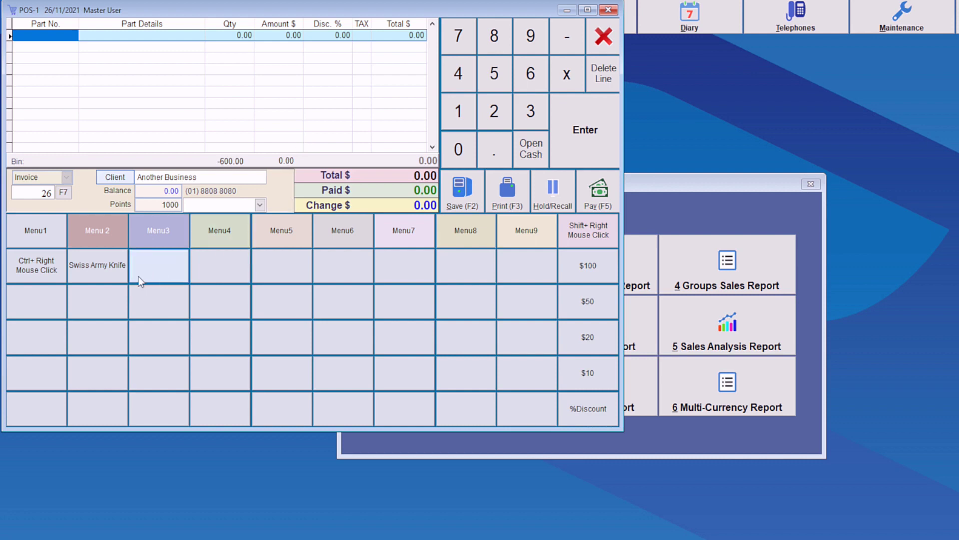
{"action": "left_click", "coordinate": [116, 277]}
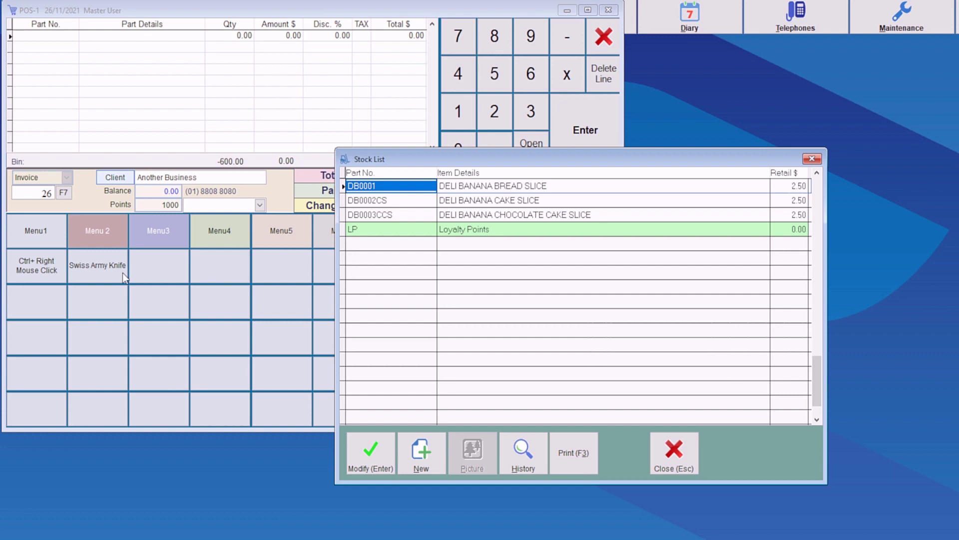
{"action": "left_click", "coordinate": [379, 456]}
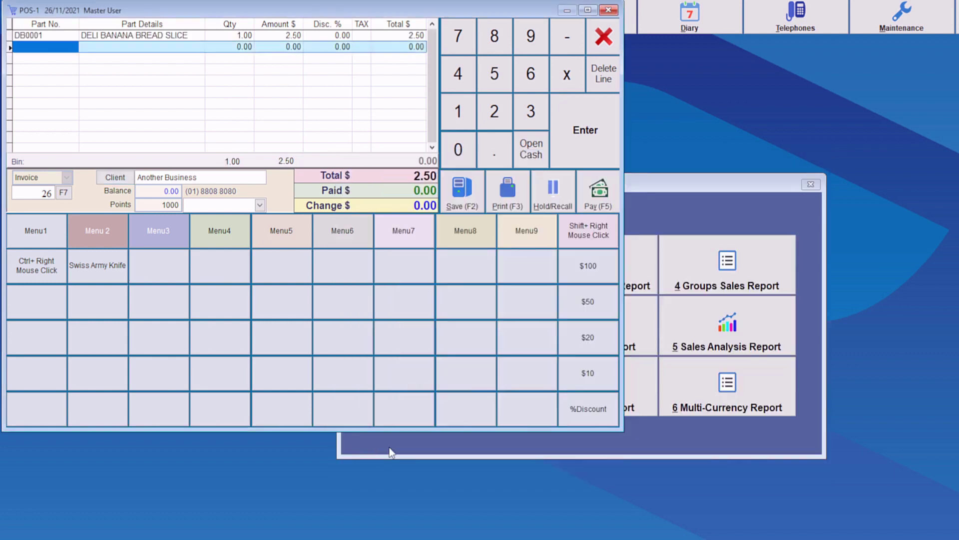
{"action": "left_click", "coordinate": [596, 202]}
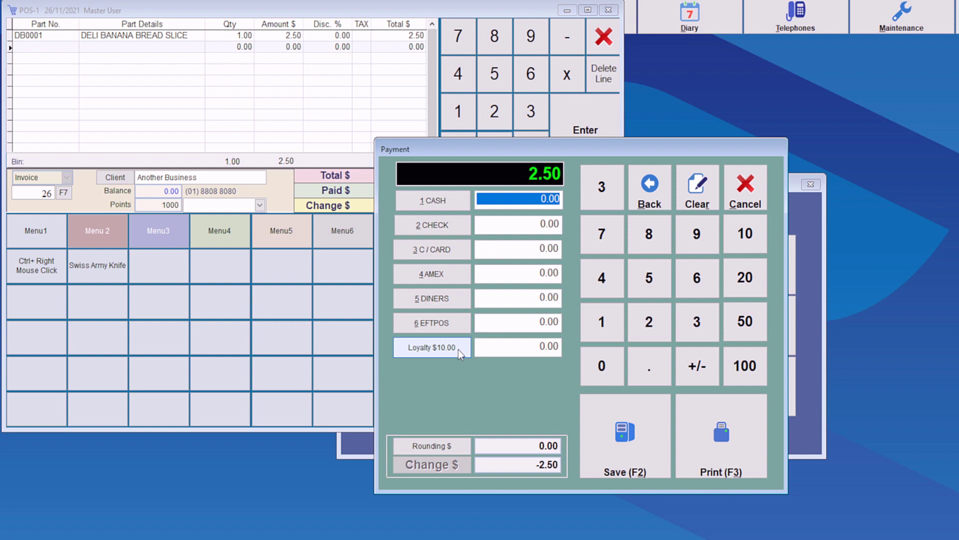
{"action": "left_click", "coordinate": [746, 202]}
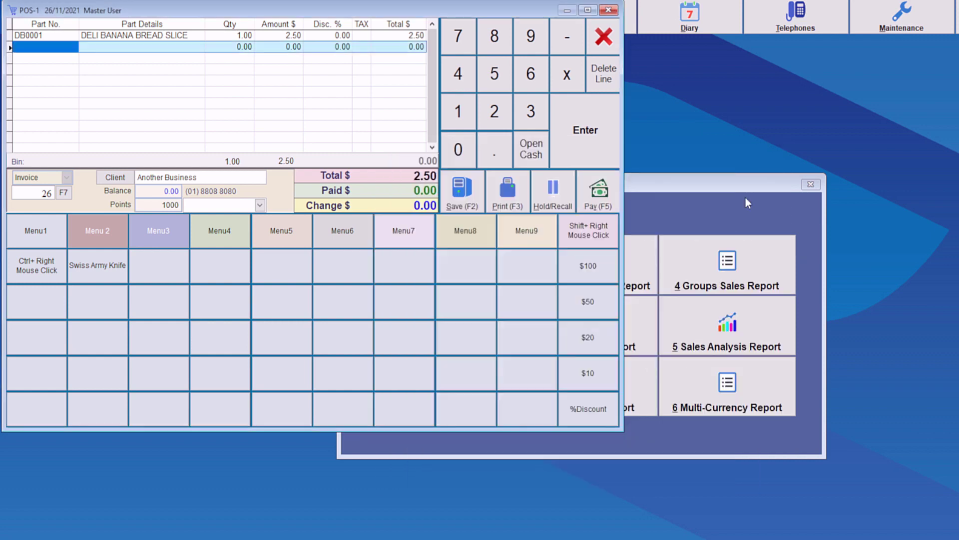
Step: Disable Redeem Now in the system's loyalty settings, save them and leave maintenance
{"action": "left_click", "coordinate": [913, 32]}
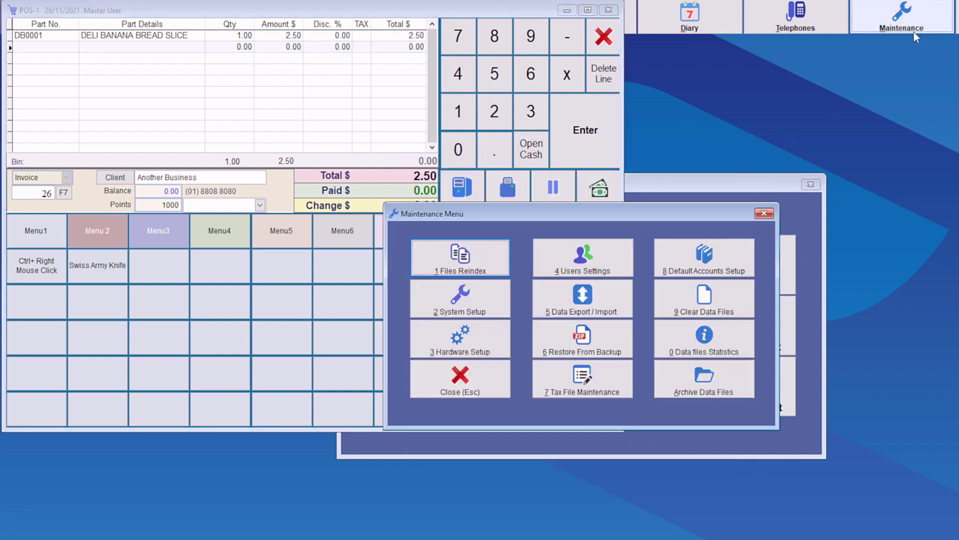
{"action": "left_click", "coordinate": [484, 308]}
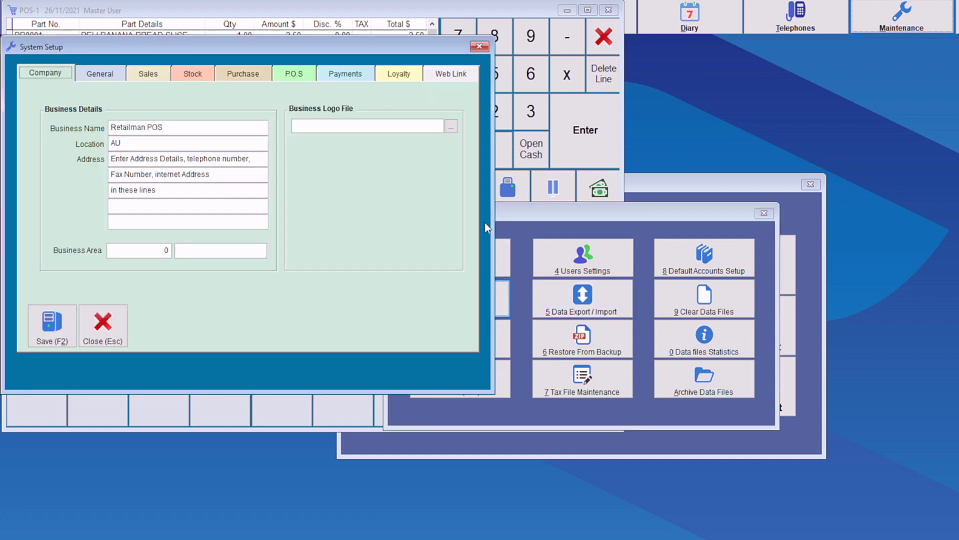
{"action": "left_click", "coordinate": [407, 79]}
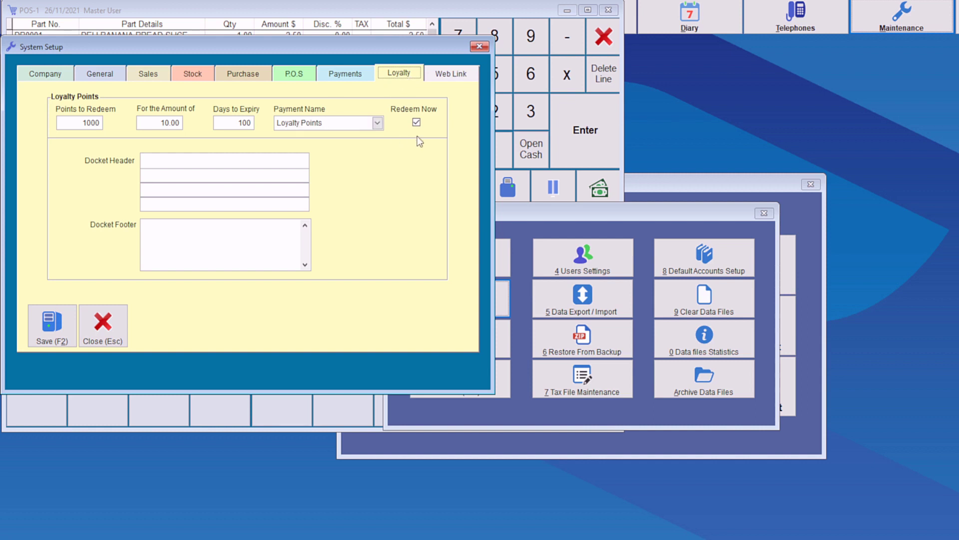
{"action": "left_click", "coordinate": [416, 123]}
{"action": "left_click", "coordinate": [52, 324]}
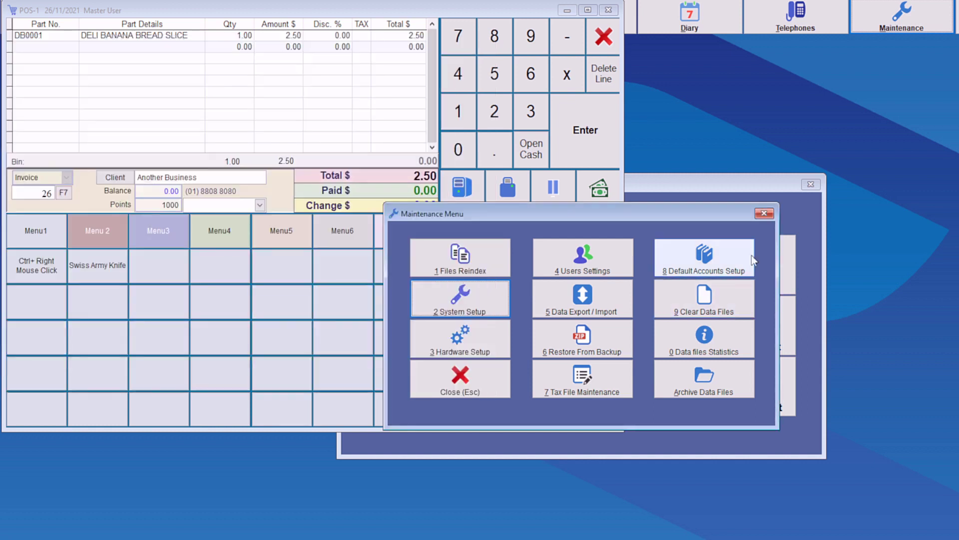
{"action": "left_click", "coordinate": [763, 214]}
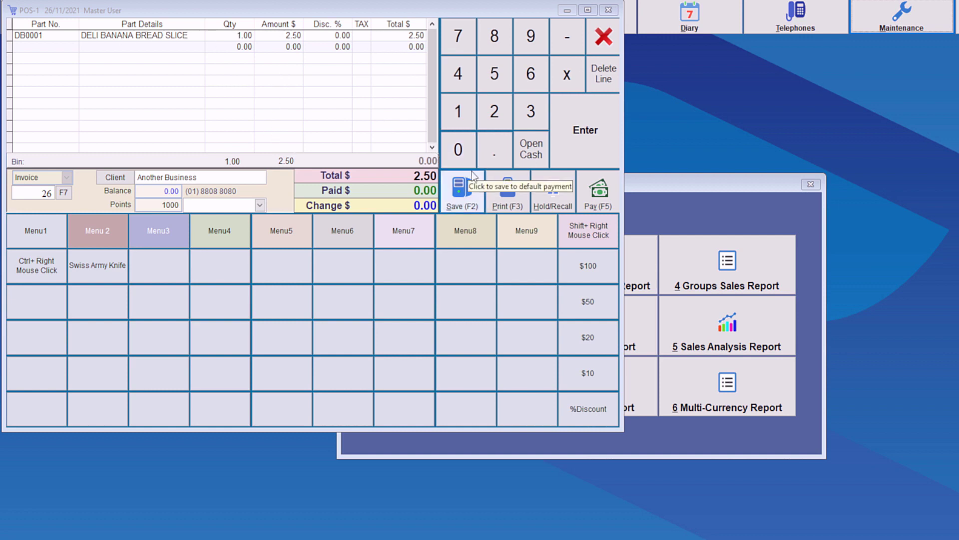
Step: Examine the docket entry form for a Loyalty Points payment on the invoice, and cancel the payment
{"action": "left_click", "coordinate": [593, 197]}
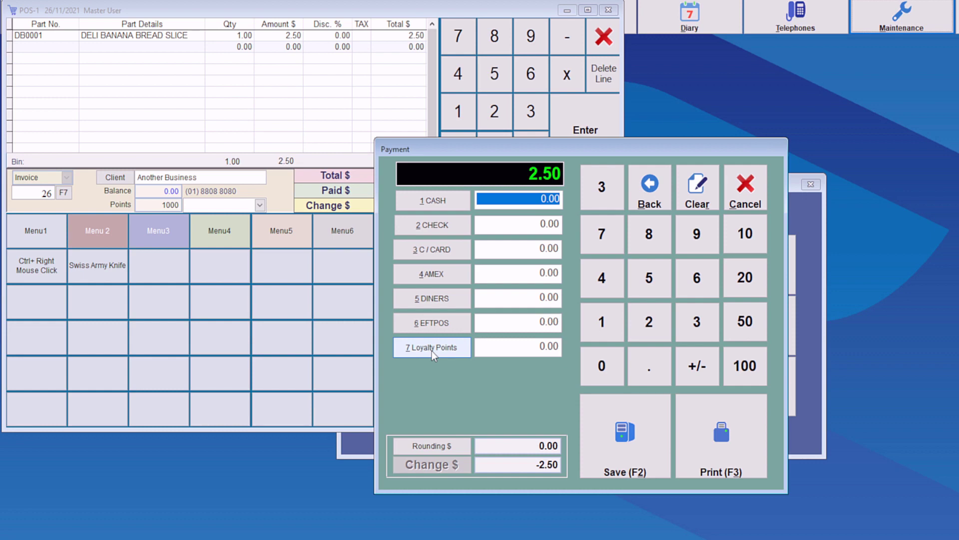
{"action": "left_click", "coordinate": [450, 348]}
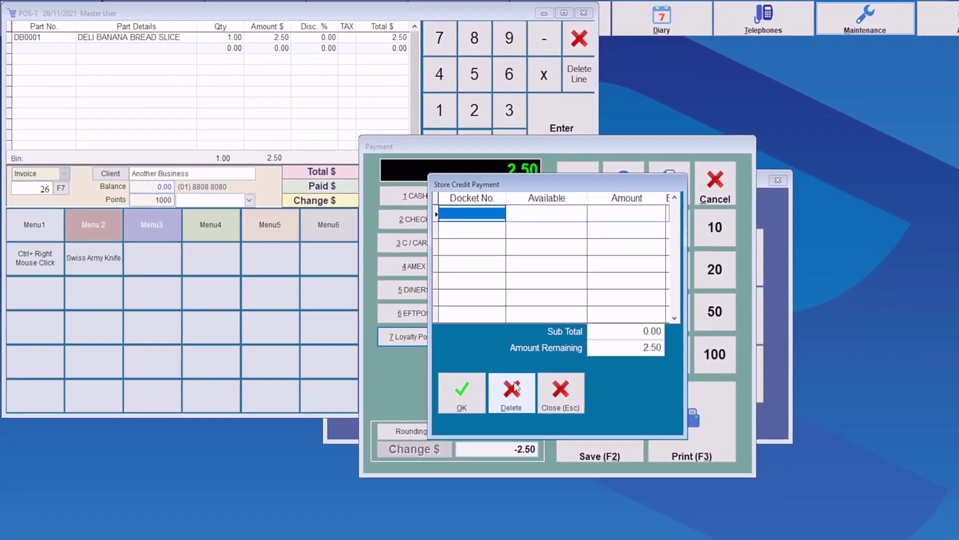
{"action": "left_click", "coordinate": [549, 390]}
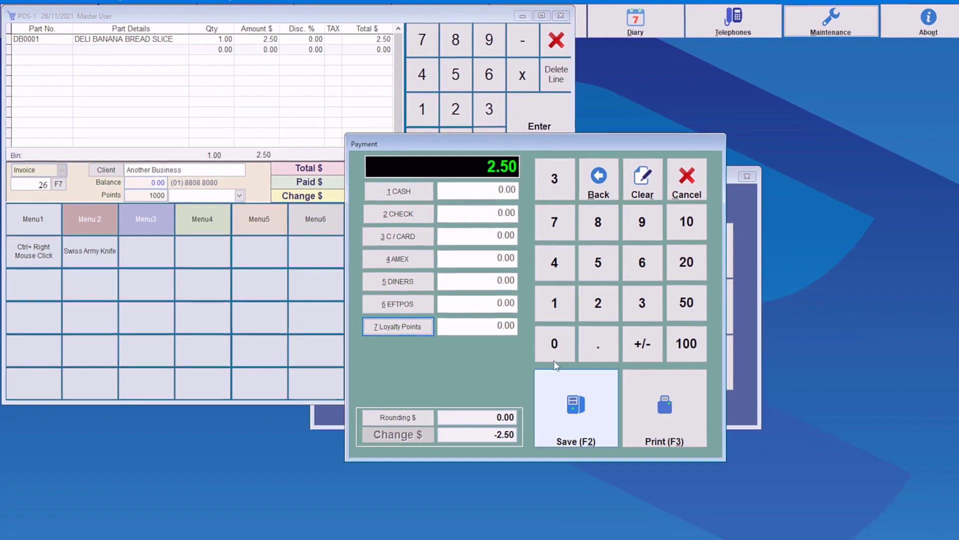
{"action": "left_click", "coordinate": [677, 183]}
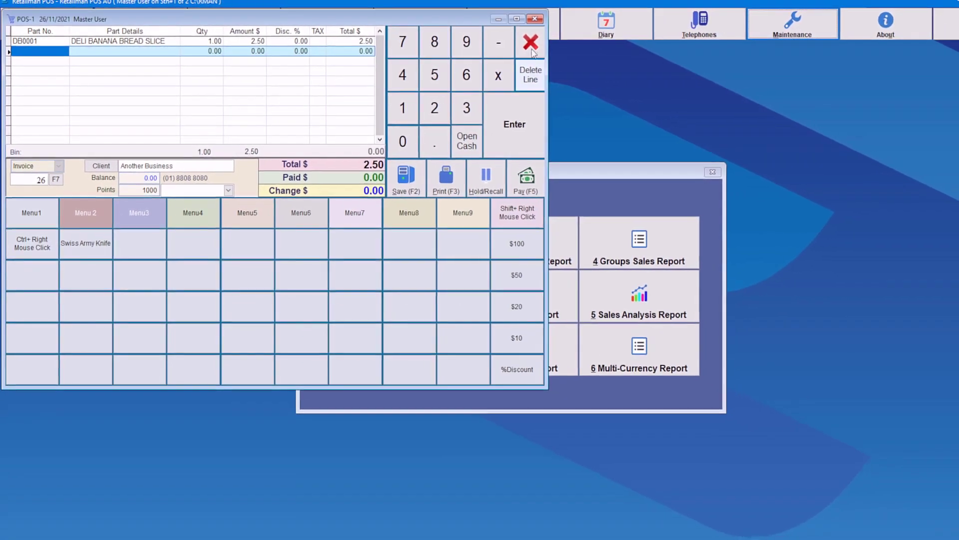
Step: Abort the DELI BANANA BREAD SLICE invoice and close Point of Sale and its menu
{"action": "left_click", "coordinate": [529, 20]}
{"action": "left_click", "coordinate": [500, 319]}
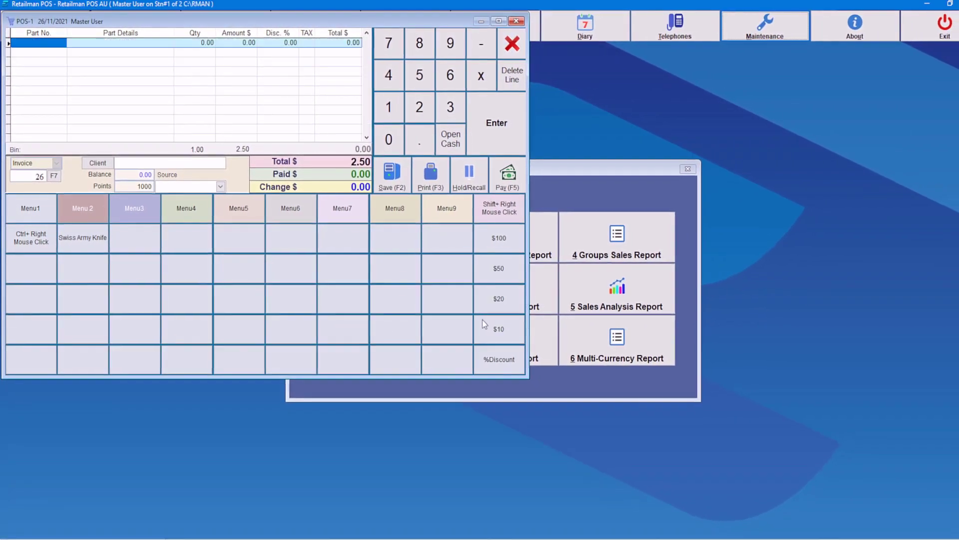
{"action": "left_click", "coordinate": [514, 53]}
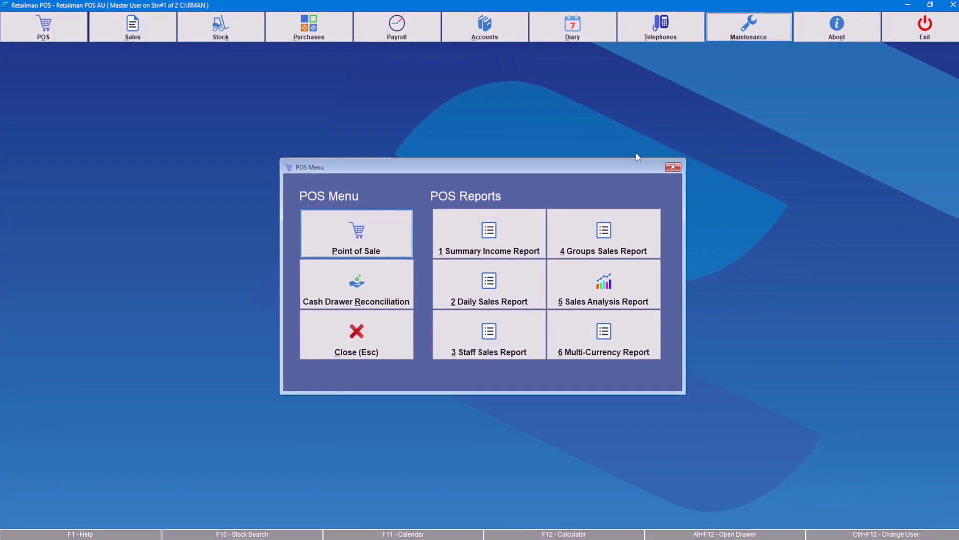
{"action": "left_click", "coordinate": [665, 168]}
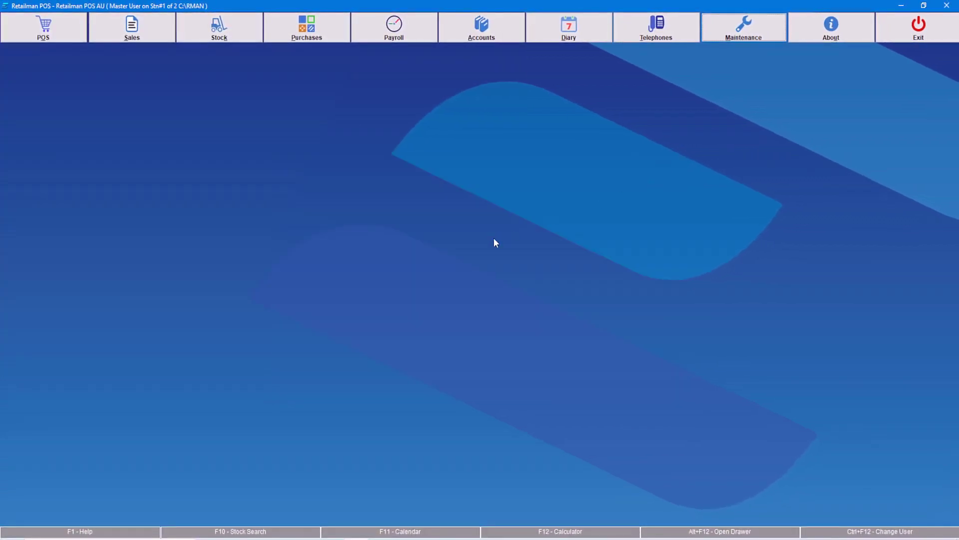